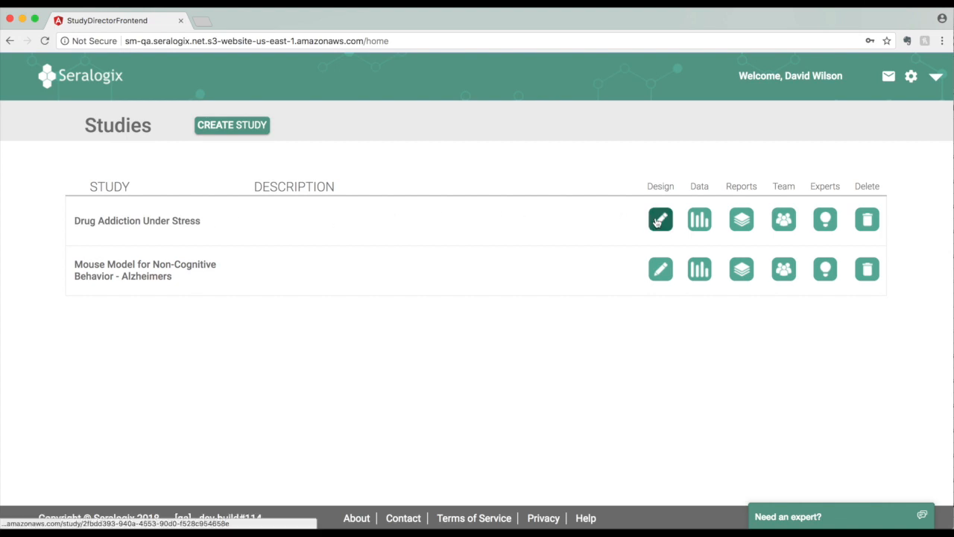
Open the design of the Drug Addiction Under Stress study and look over its description
click(657, 221)
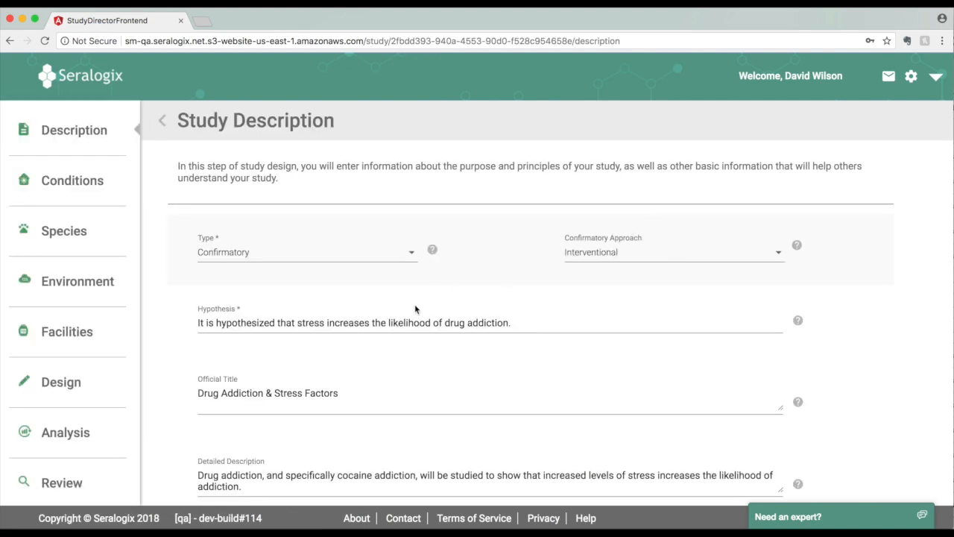
scroll(416, 309, down, 5)
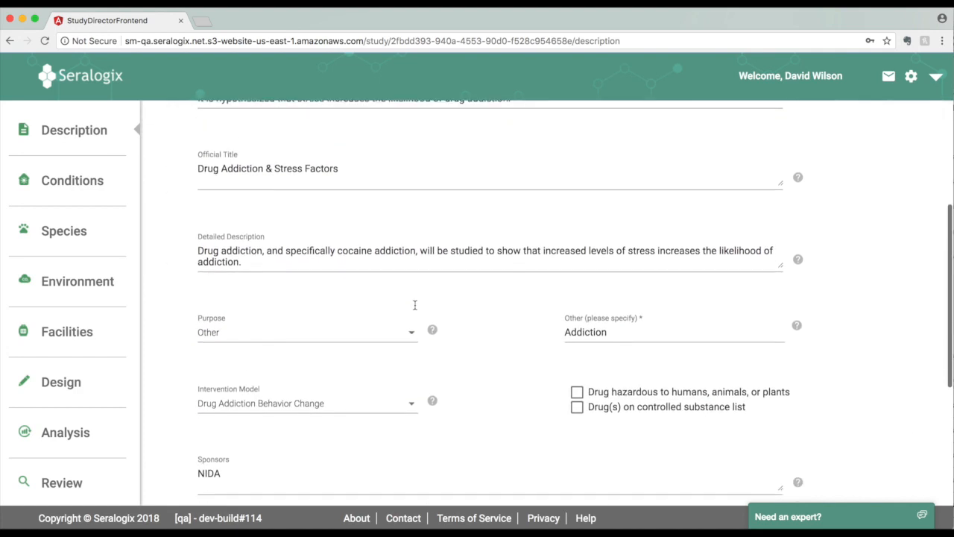
scroll(415, 307, down, 3)
Examine the options available for Purpose and Intervention Model and the remaining fields of the study description
click(375, 220)
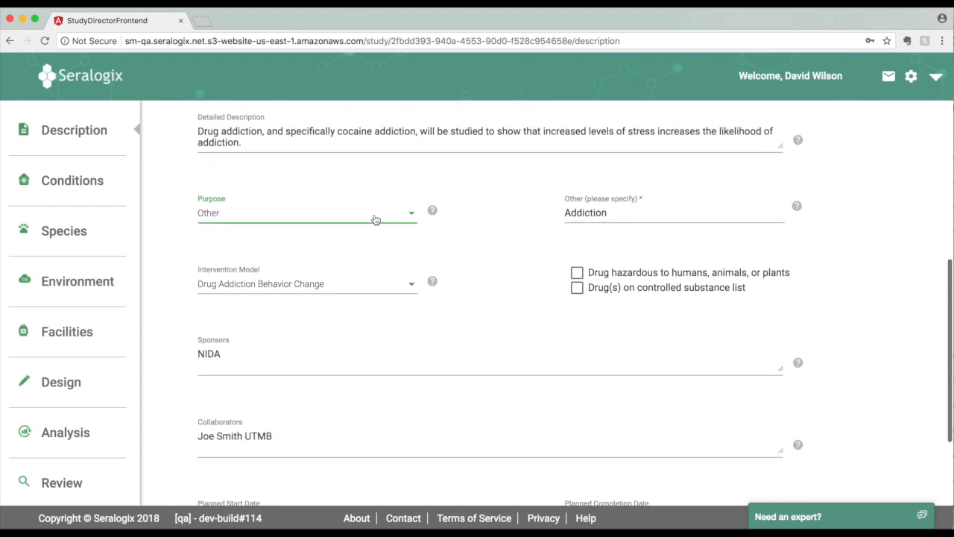
scroll(366, 149, up, 3)
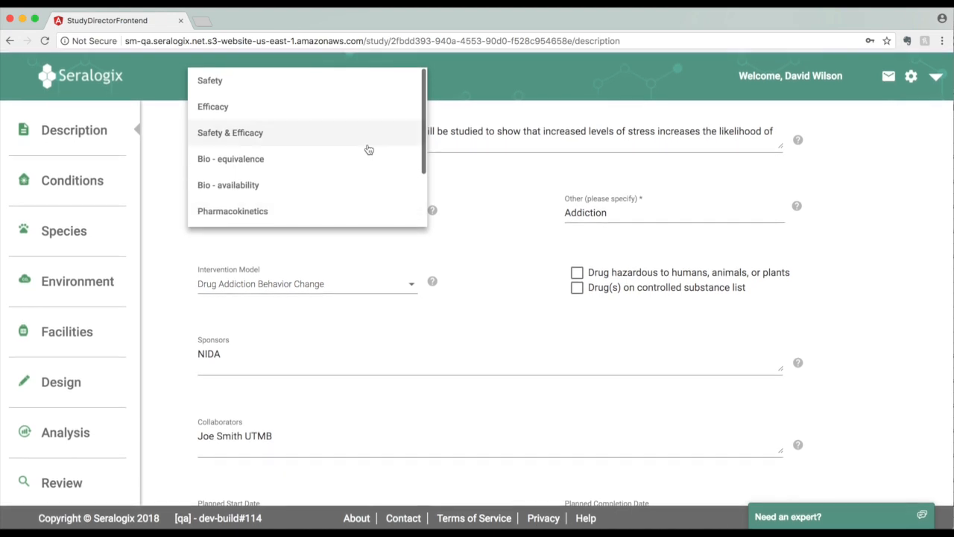
scroll(366, 149, down, 3)
key(Escape)
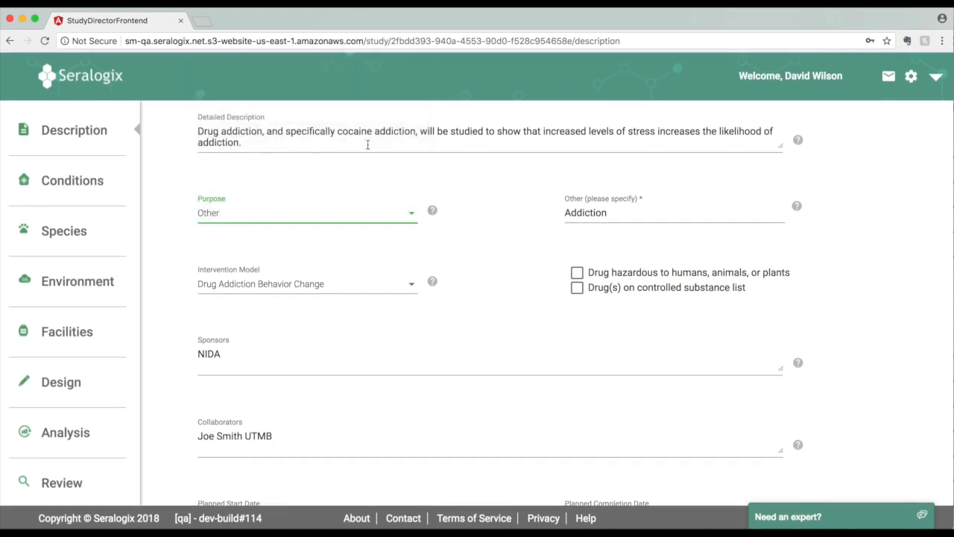
click(359, 289)
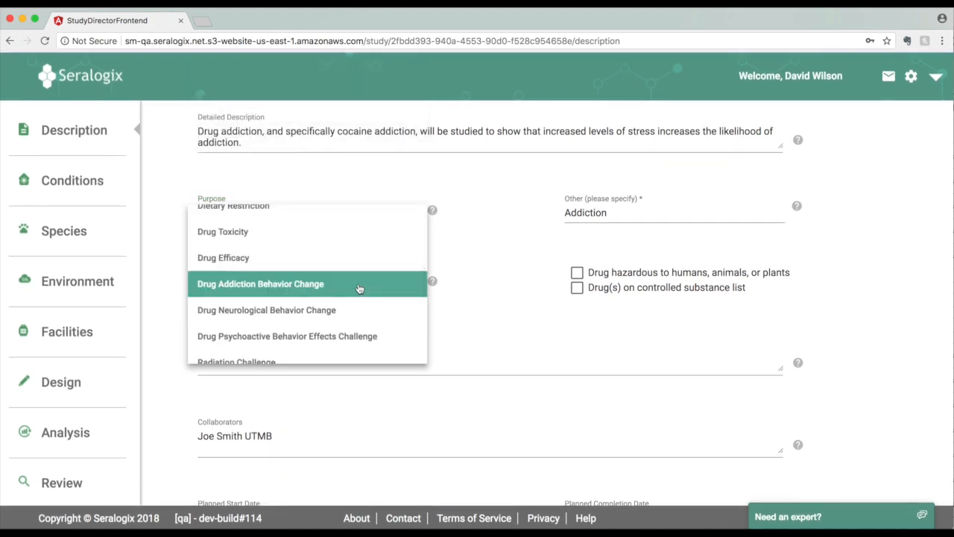
scroll(359, 289, up, 5)
scroll(360, 289, down, 5)
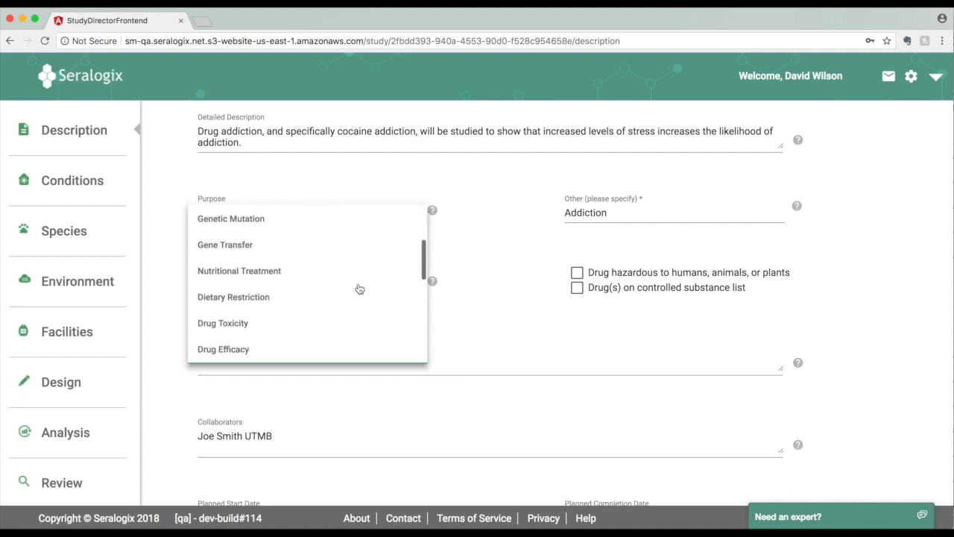
scroll(360, 288, down, 3)
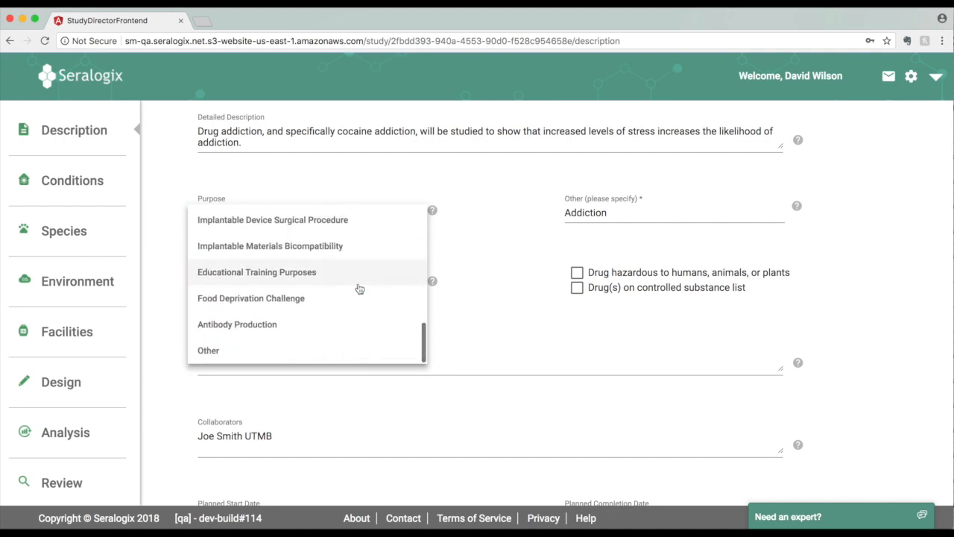
scroll(359, 289, down, 2)
scroll(360, 288, down, 2)
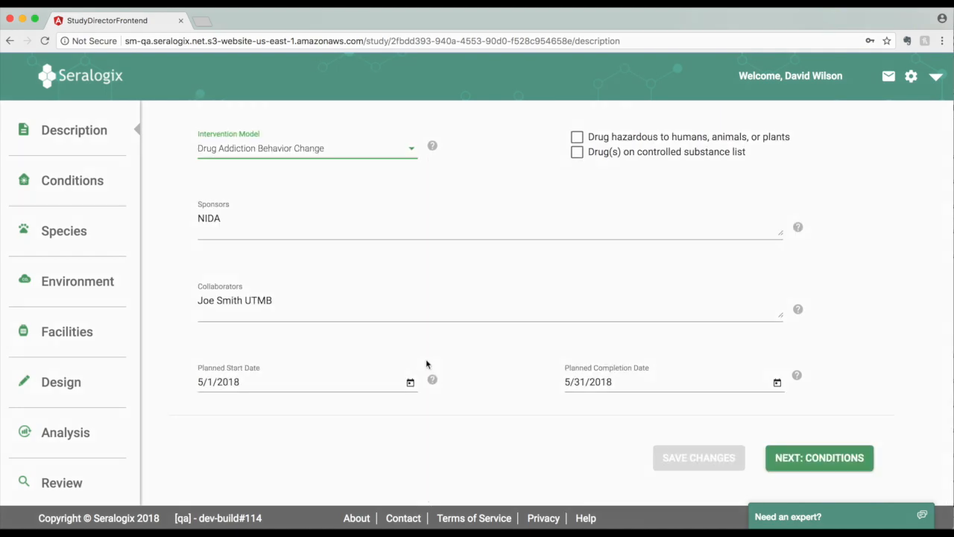
Add a treatment group with the intervention name Cocaine to the study conditions
click(89, 188)
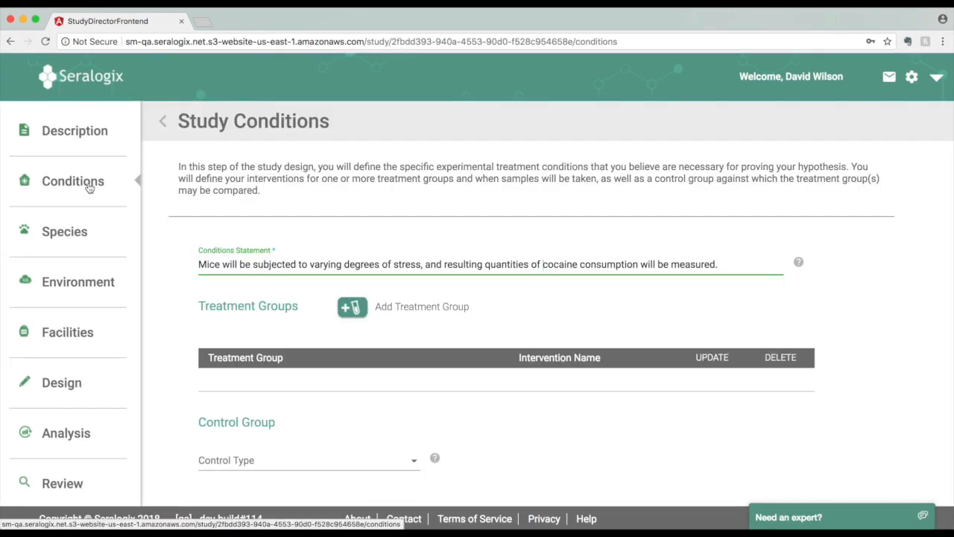
click(352, 307)
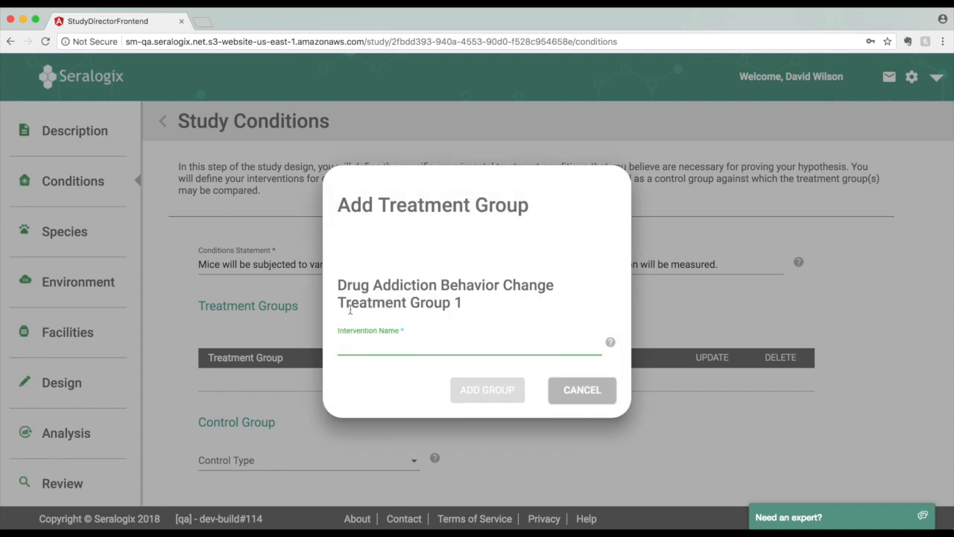
text(Cocaine)
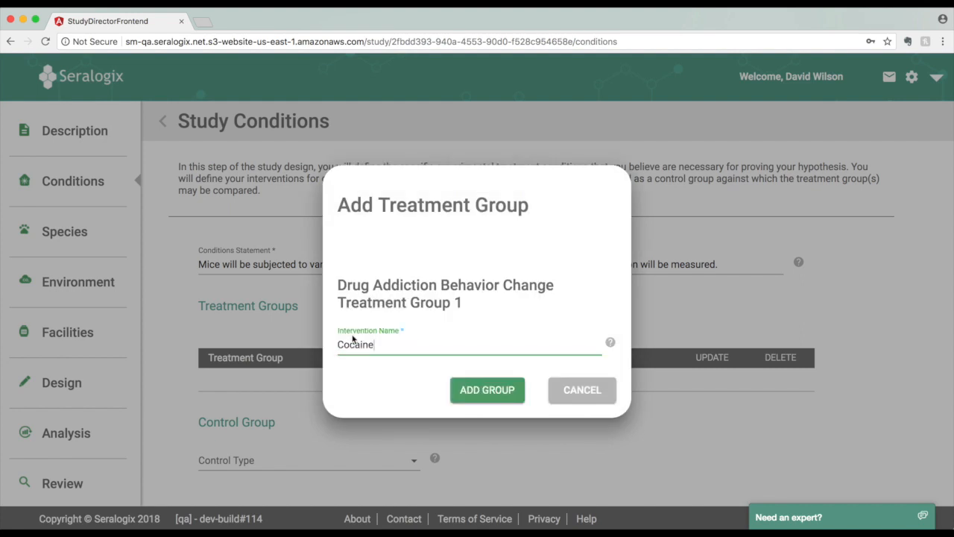
click(463, 390)
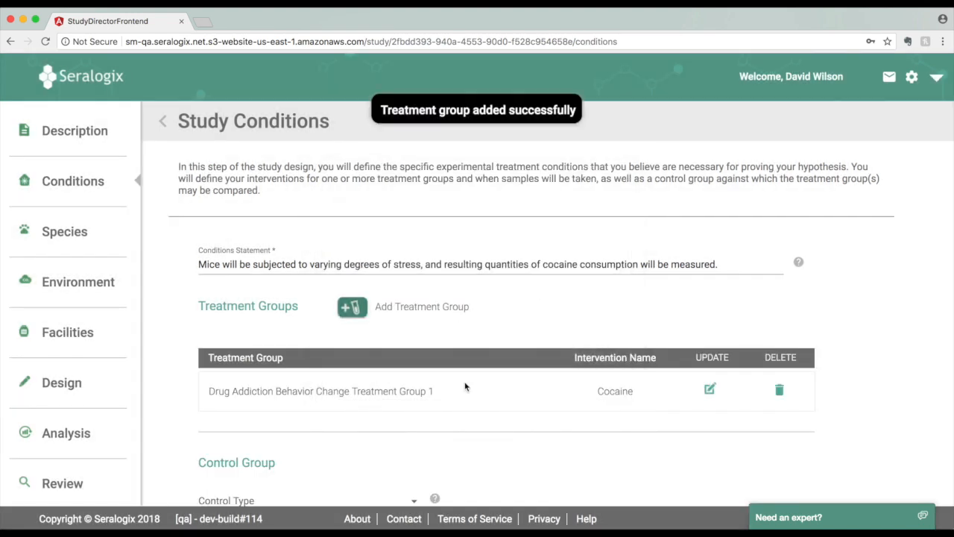
Set the control type to Negative Control, with different treatment and control subjects that are sampled concurrently and sacrificed for each sample
scroll(465, 386, down, 3)
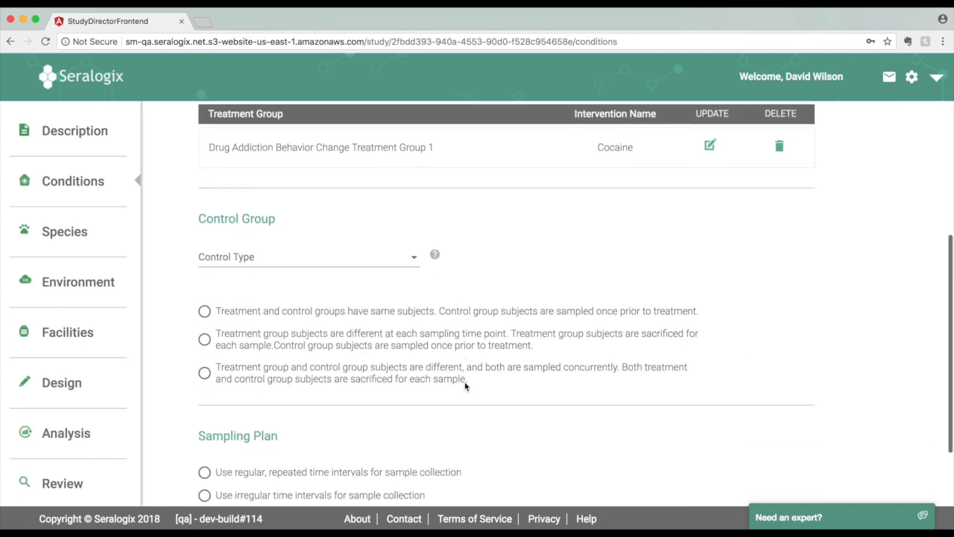
click(415, 256)
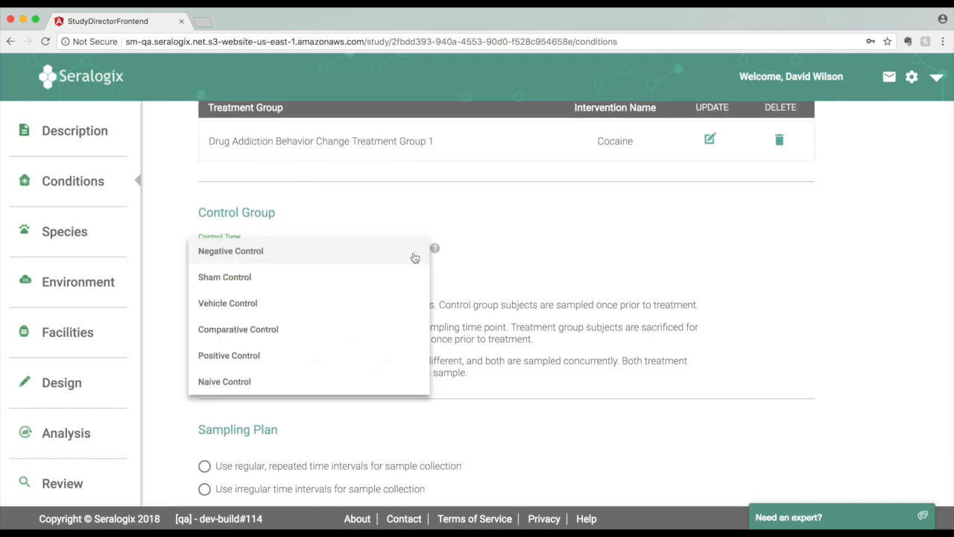
click(361, 254)
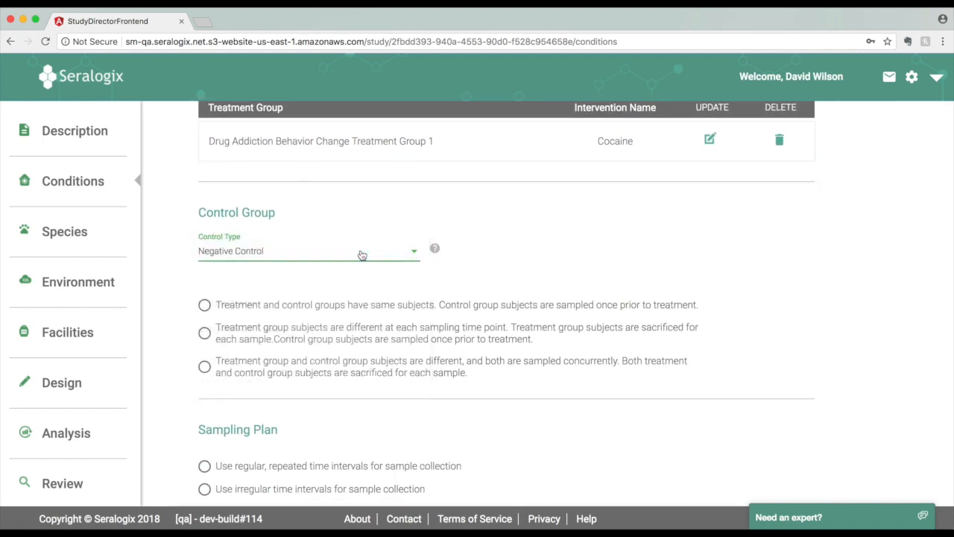
click(205, 367)
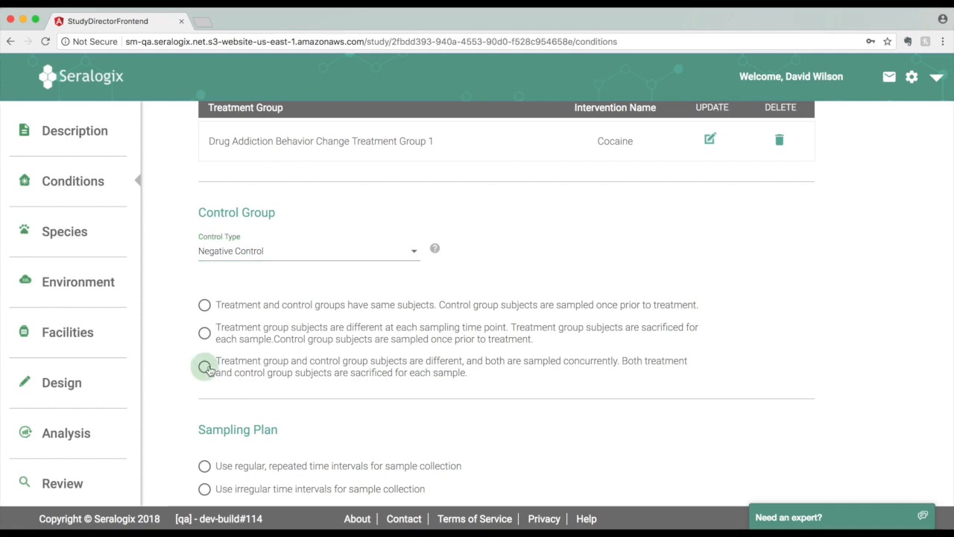
Choose regular, repeated time intervals for the sampling plan and schedule the control sample 1 day prior to treatment
scroll(206, 371, down, 3)
click(205, 376)
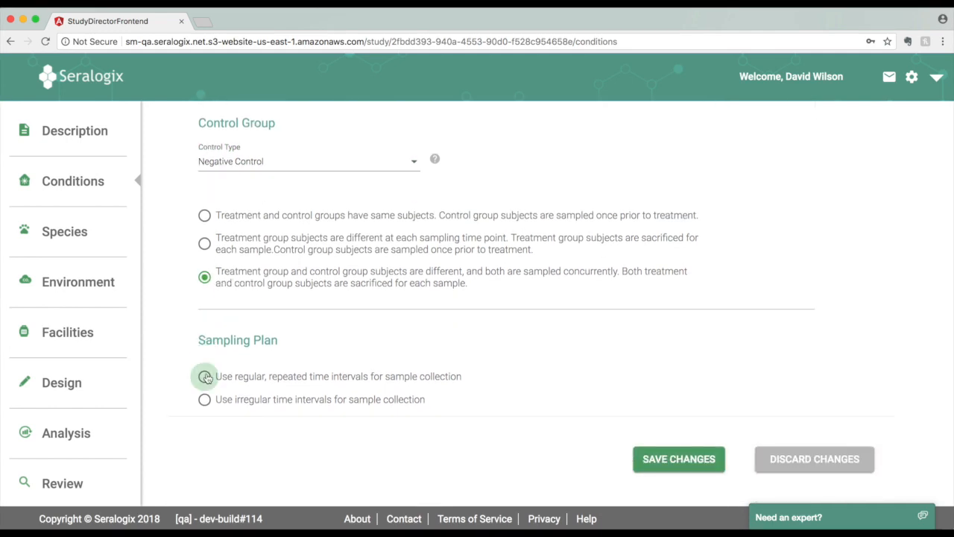
scroll(206, 378, down, 5)
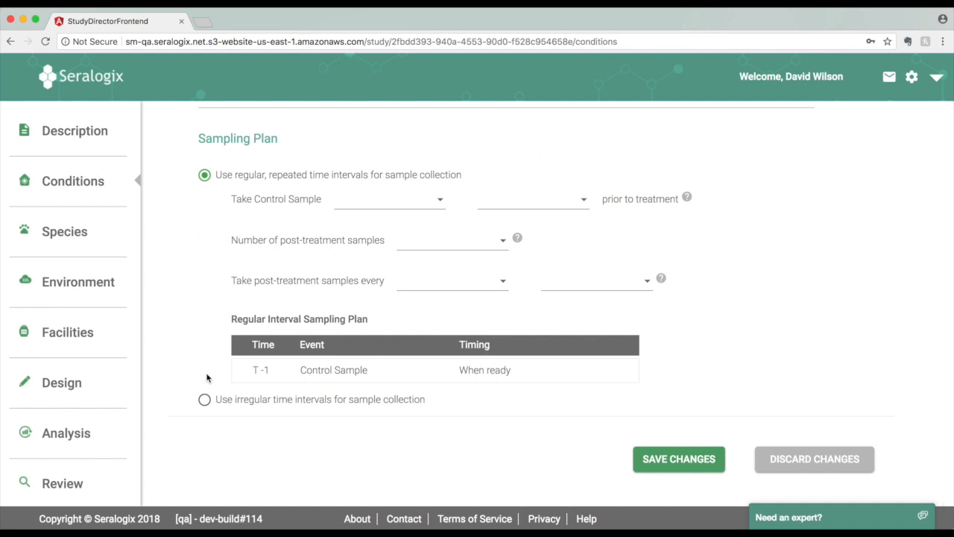
click(399, 206)
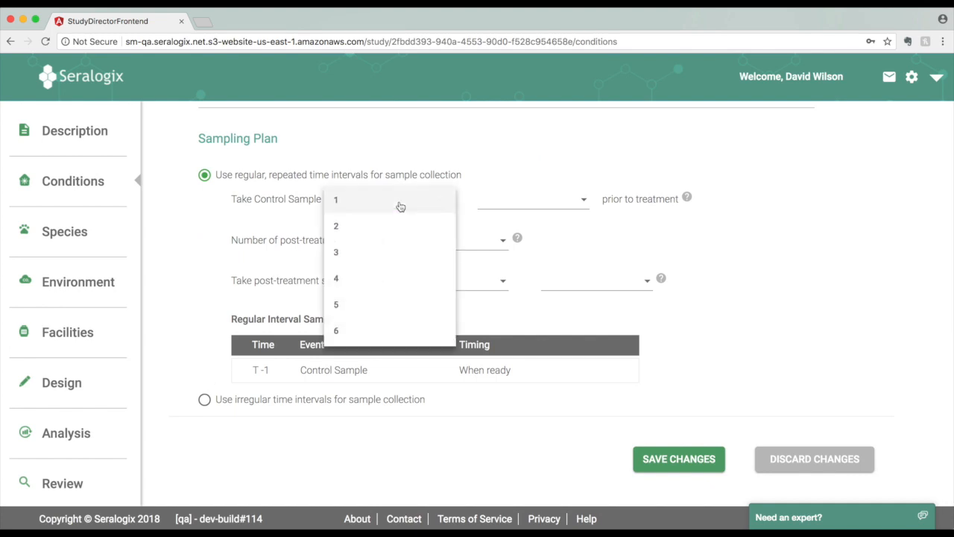
click(399, 210)
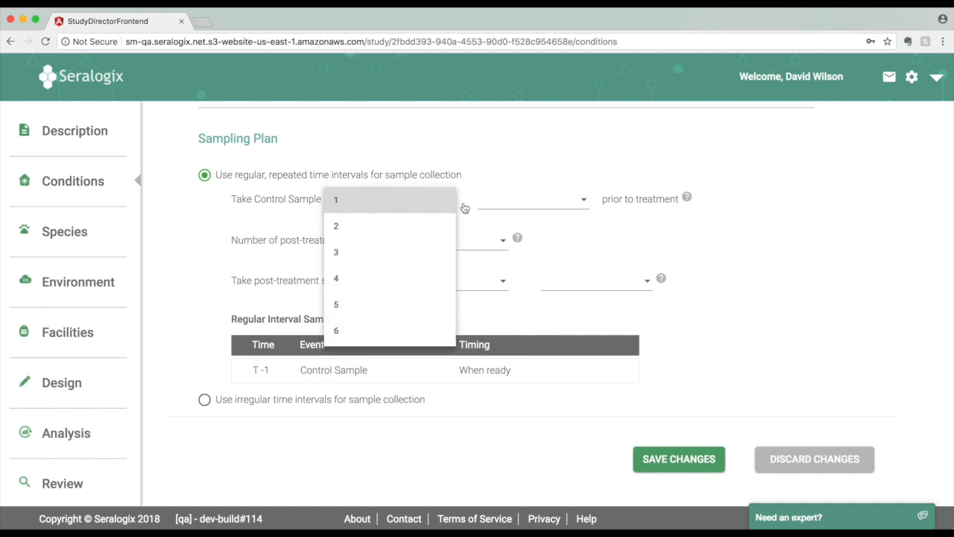
click(507, 207)
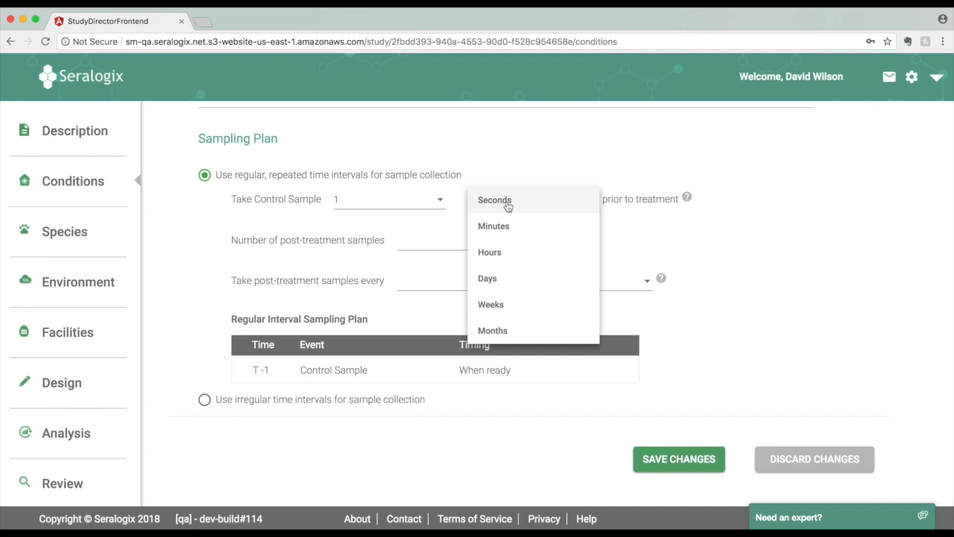
click(494, 278)
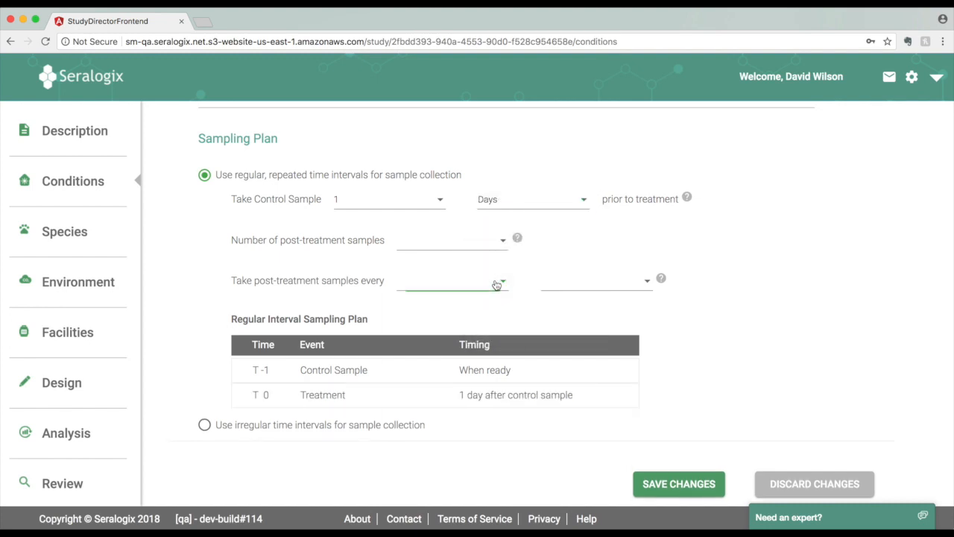
Schedule 3 post-treatment samples in the sampling plan, taken every 1 day
click(496, 286)
click(496, 284)
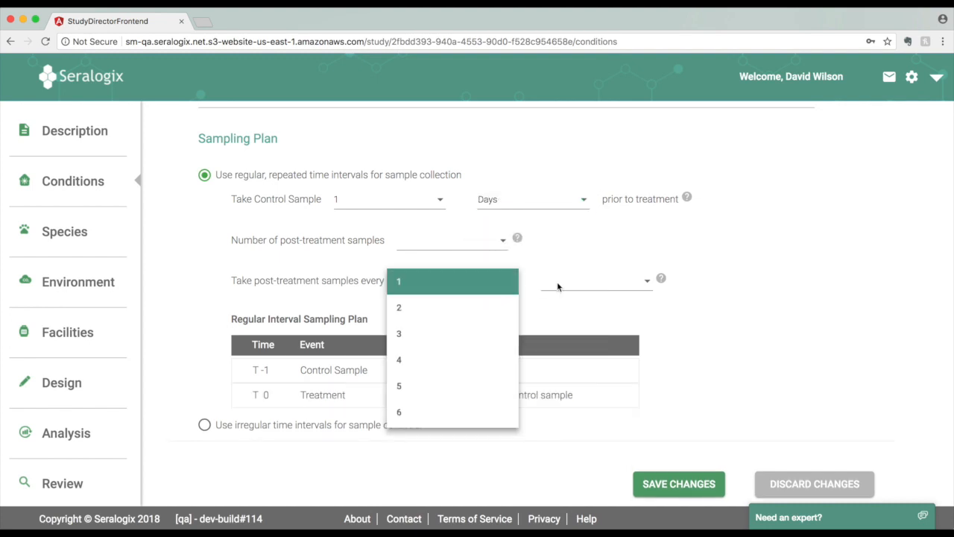
click(579, 285)
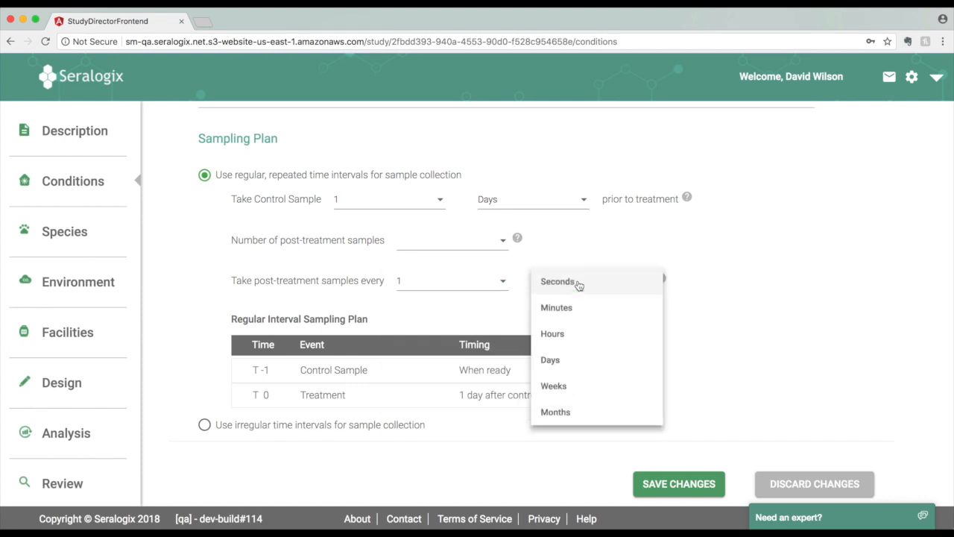
click(569, 361)
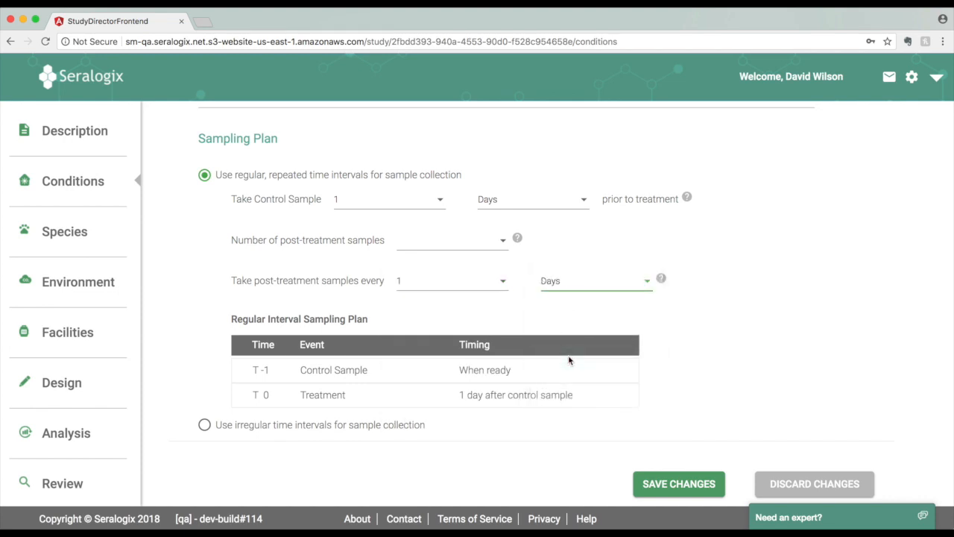
click(475, 250)
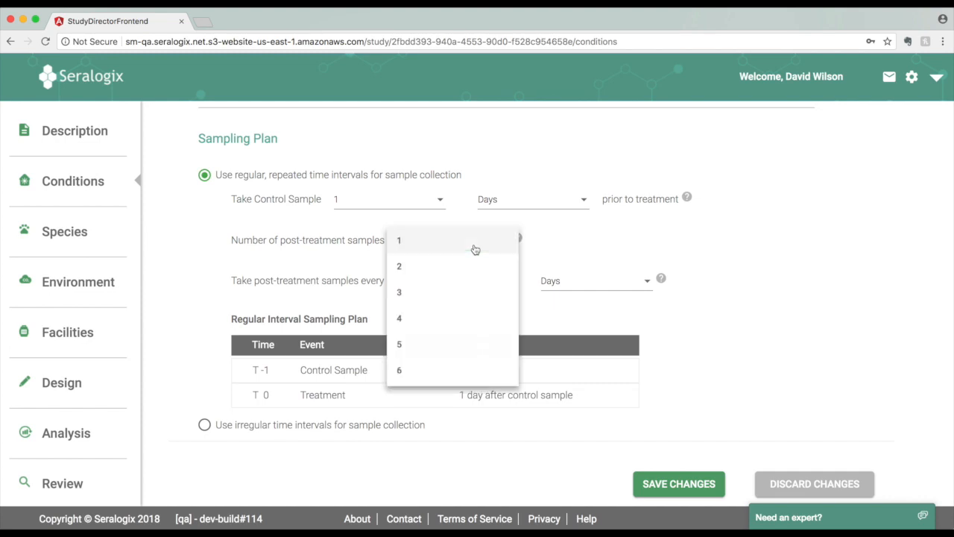
click(466, 291)
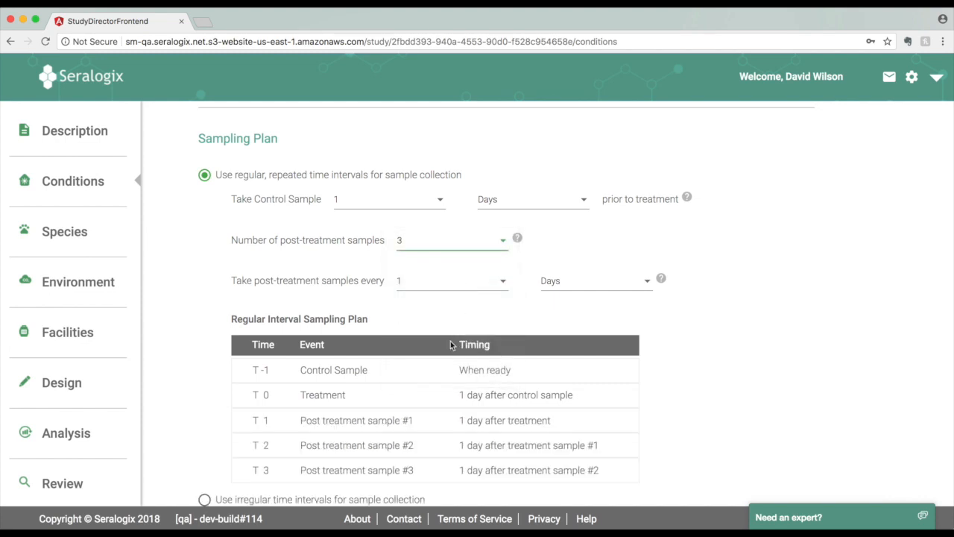
Set the number of post-treatment samples to 1 and save the study conditions
click(419, 243)
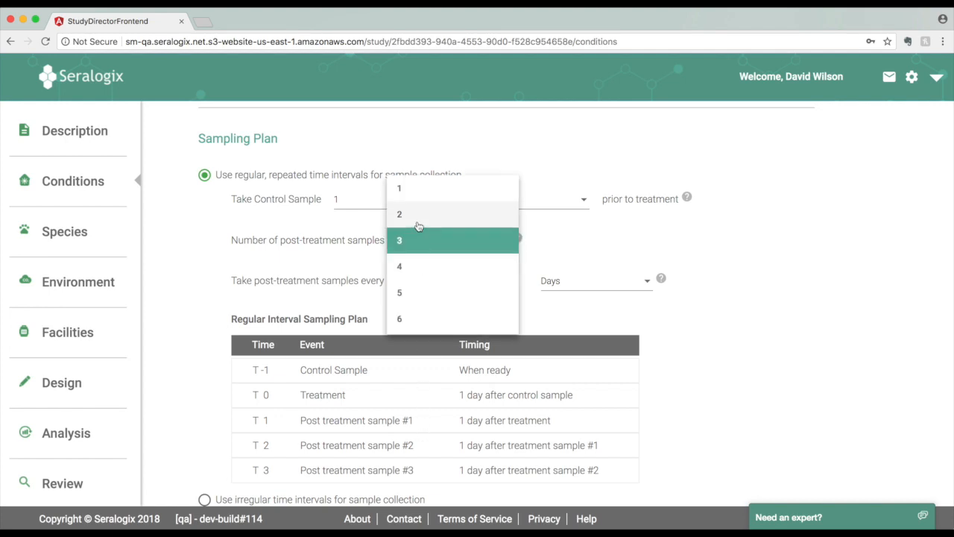
click(417, 193)
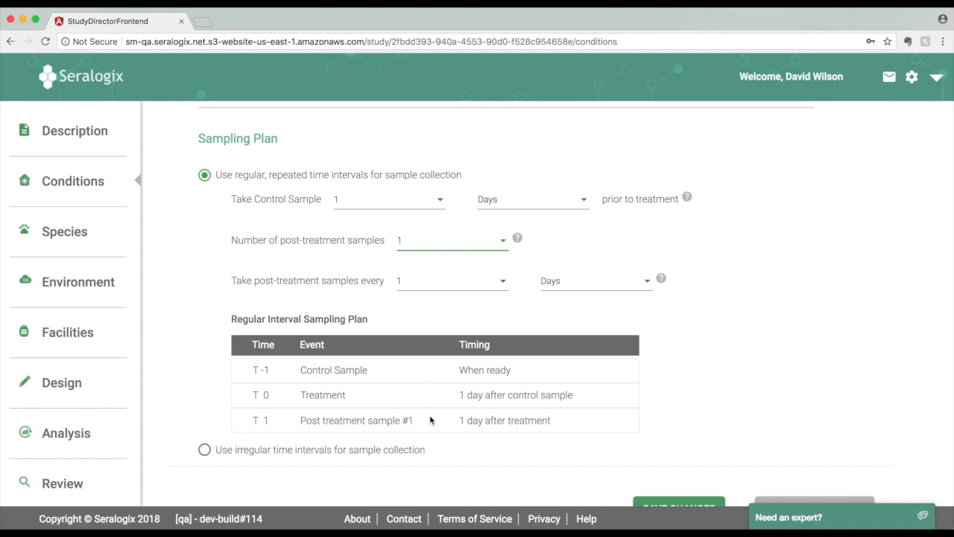
scroll(430, 420, down, 2)
click(666, 458)
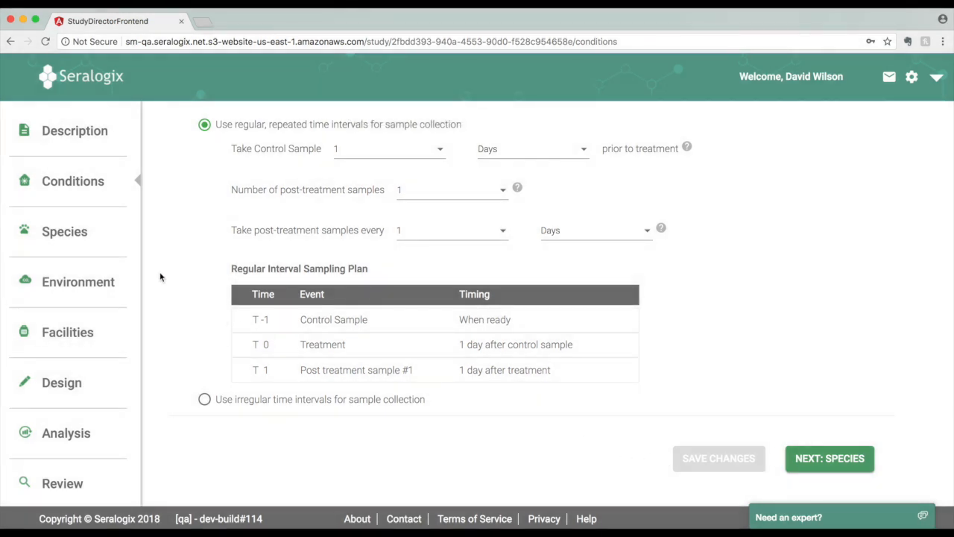
Set the study's species to Mouse
click(75, 235)
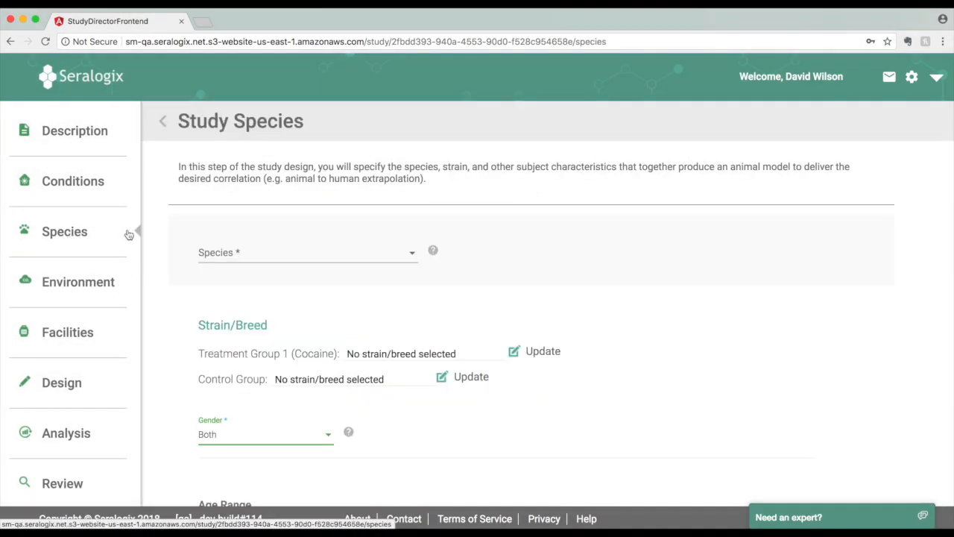
click(340, 255)
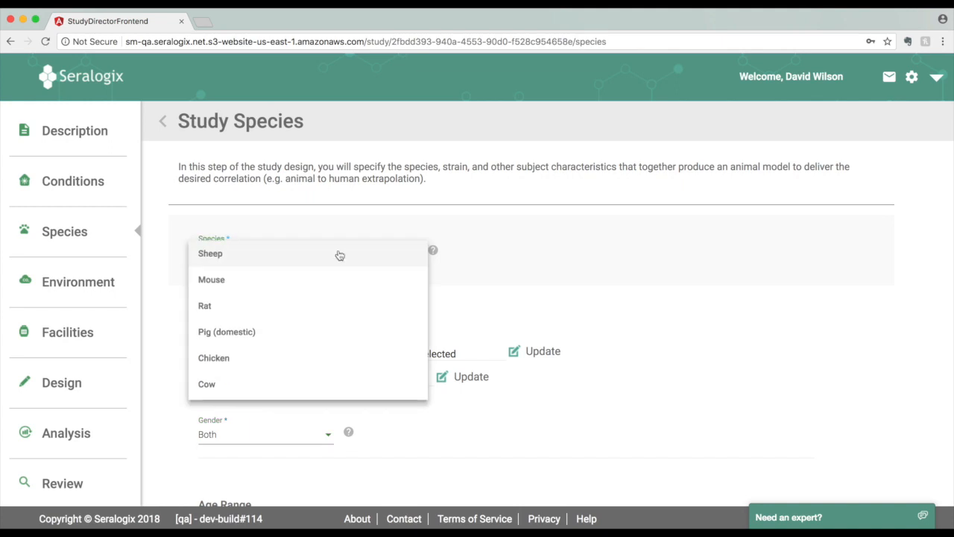
click(331, 279)
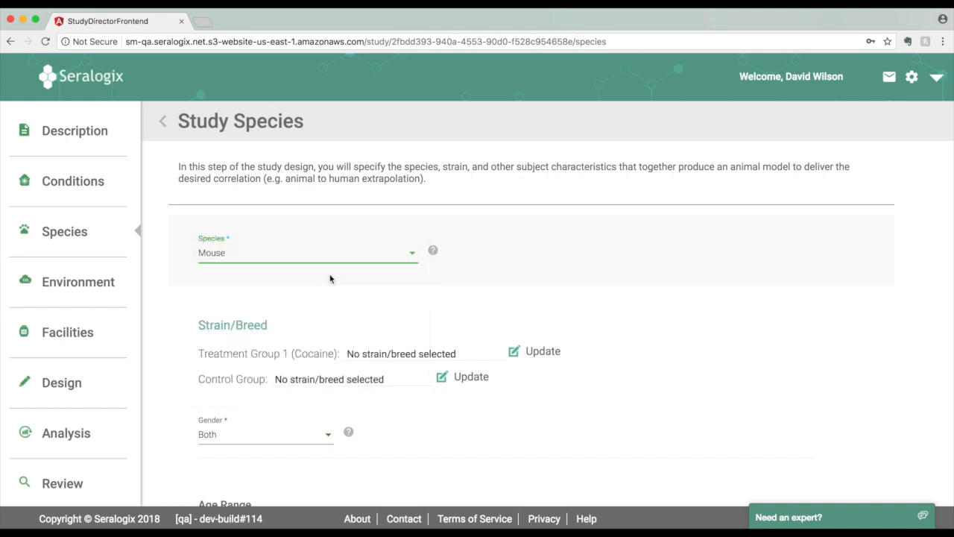
Assign the BALB/cJ strain to Treatment Group 1 (Cocaine) from the list of commonly used strains
click(516, 354)
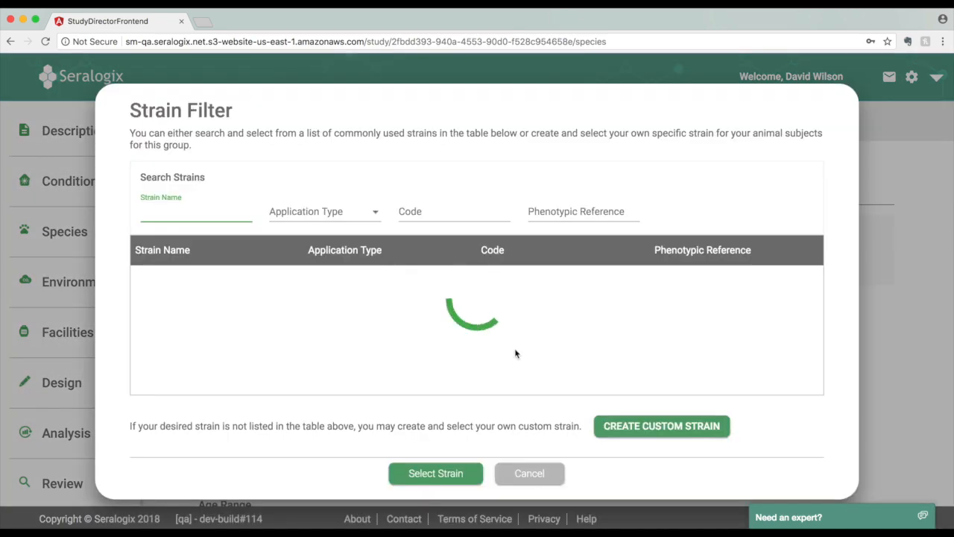
click(344, 219)
click(344, 218)
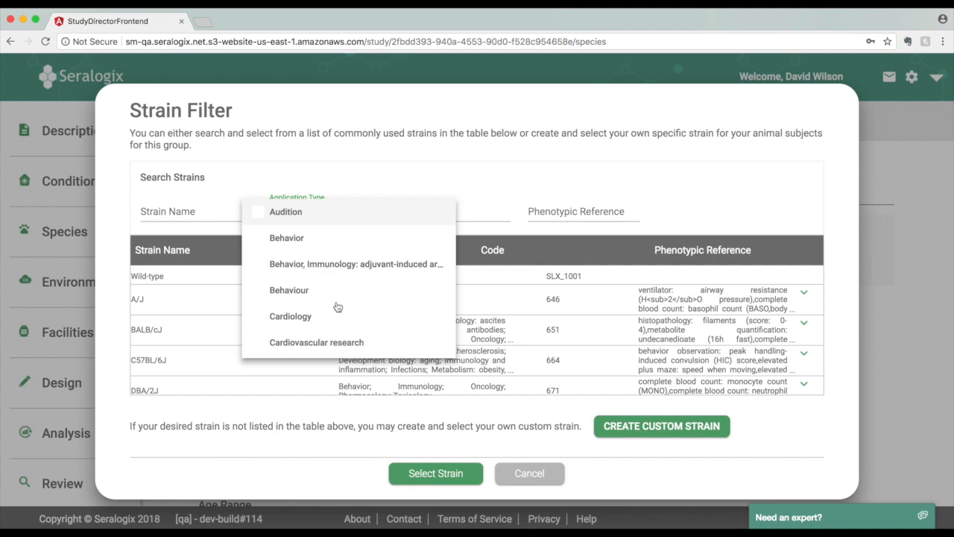
scroll(338, 306, down, 3)
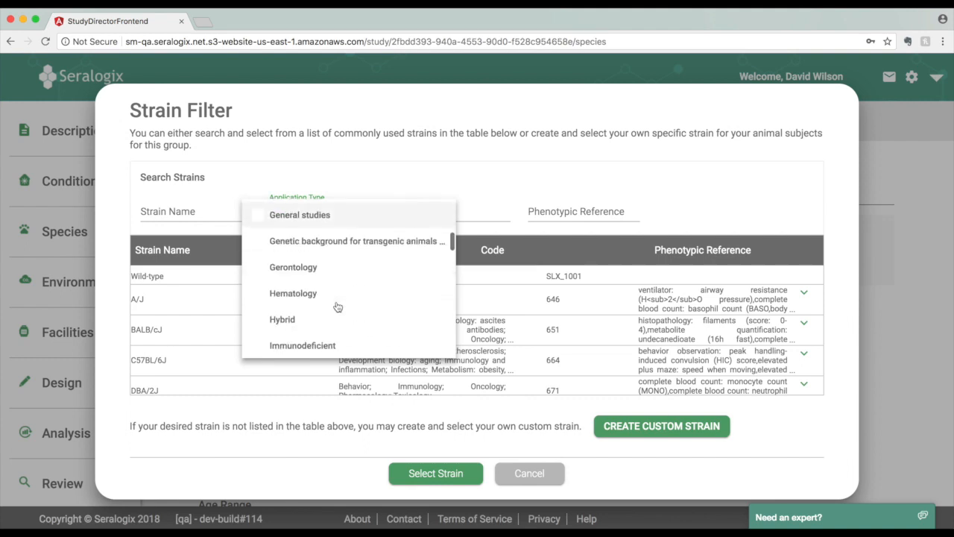
scroll(338, 306, down, 5)
scroll(337, 306, down, 1)
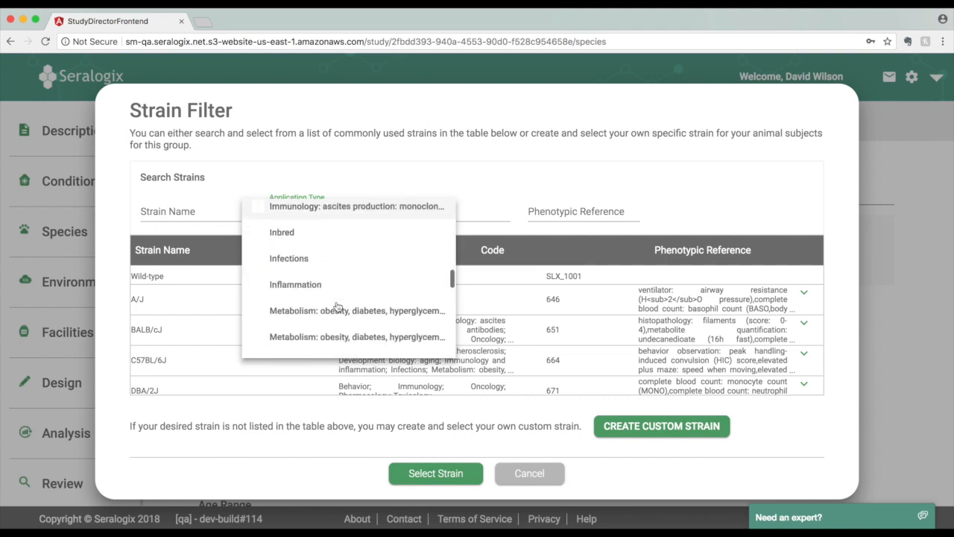
click(345, 176)
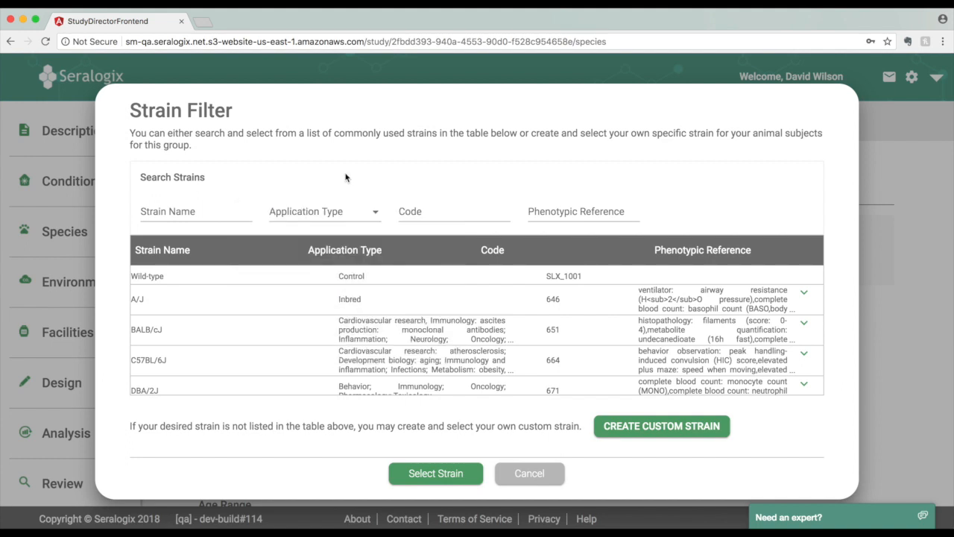
click(252, 335)
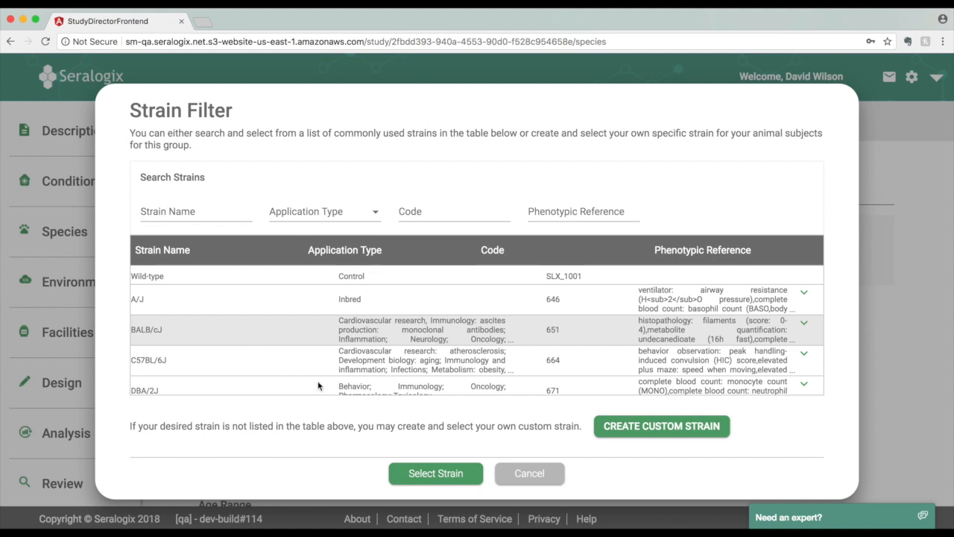
click(420, 478)
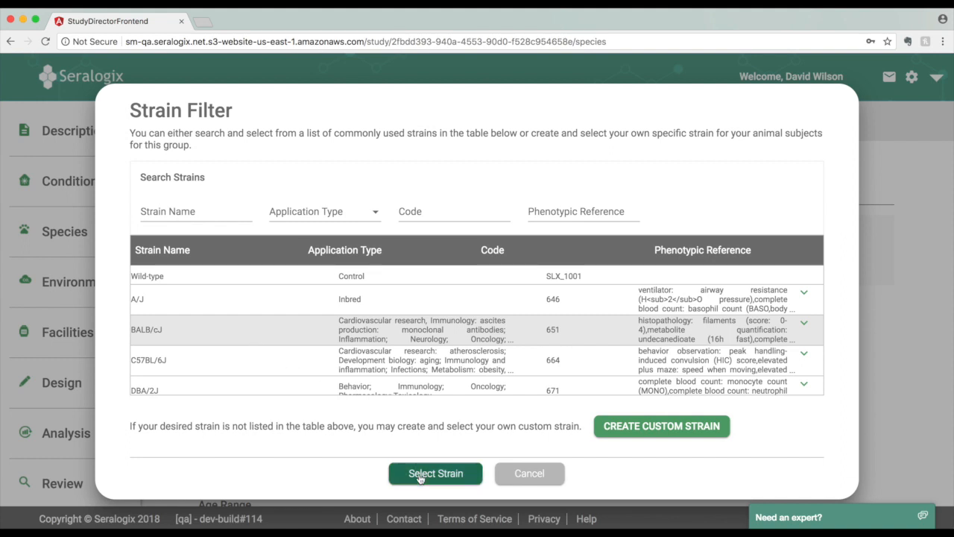
click(420, 478)
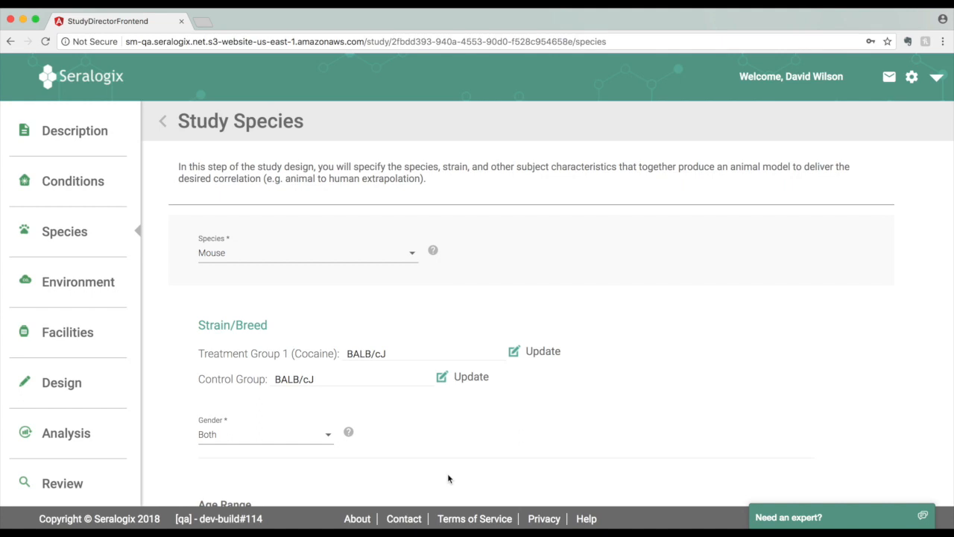
Save the study species details, keeping the preset gender, age, weight and health status values
scroll(449, 478, down, 4)
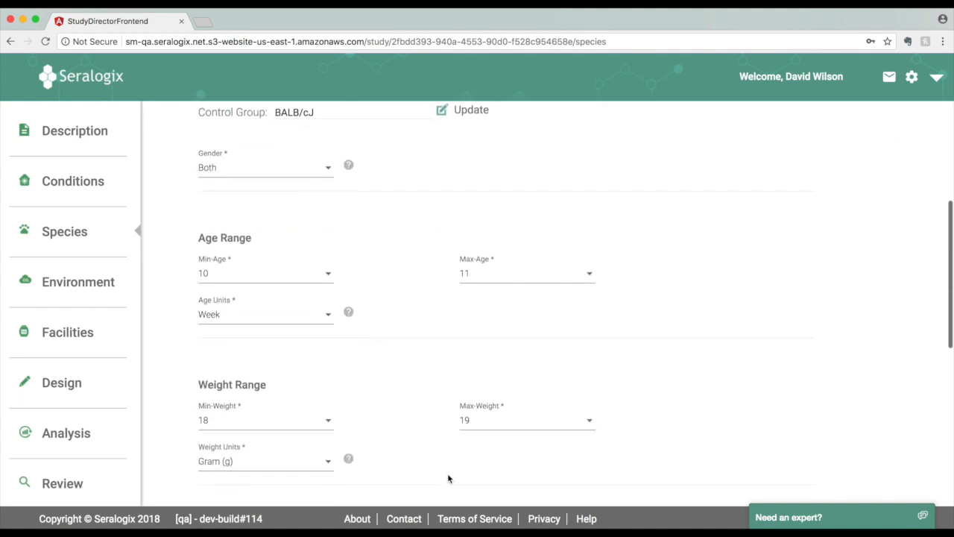
scroll(448, 477, down, 1)
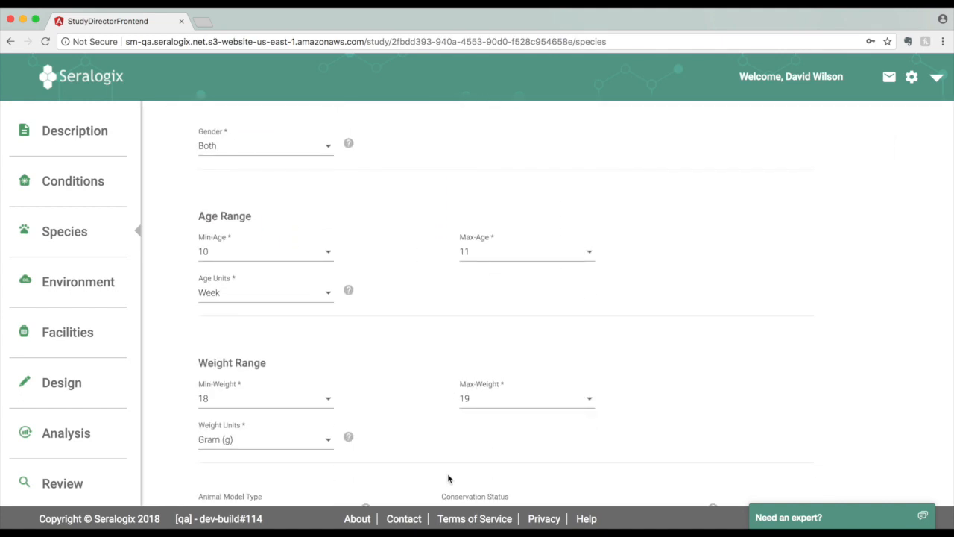
scroll(449, 478, down, 5)
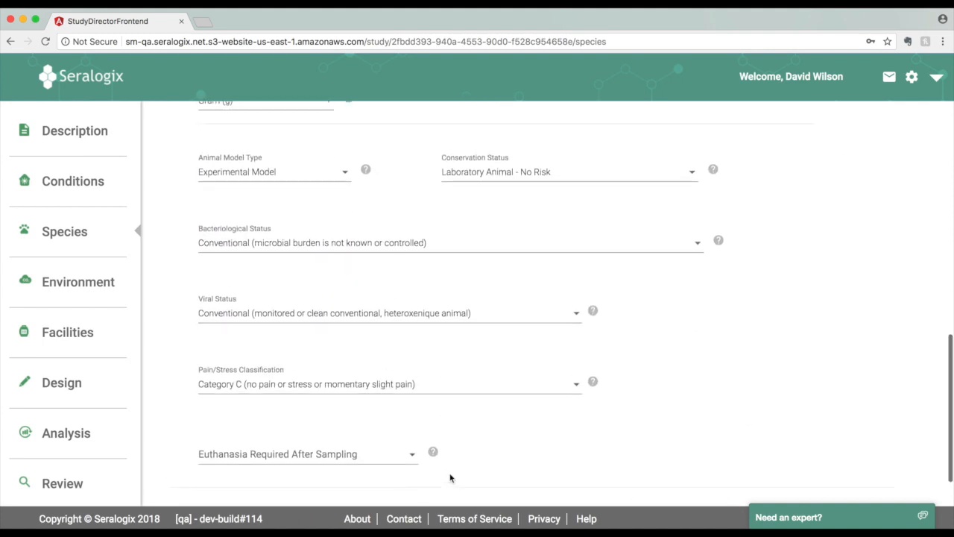
scroll(450, 478, down, 2)
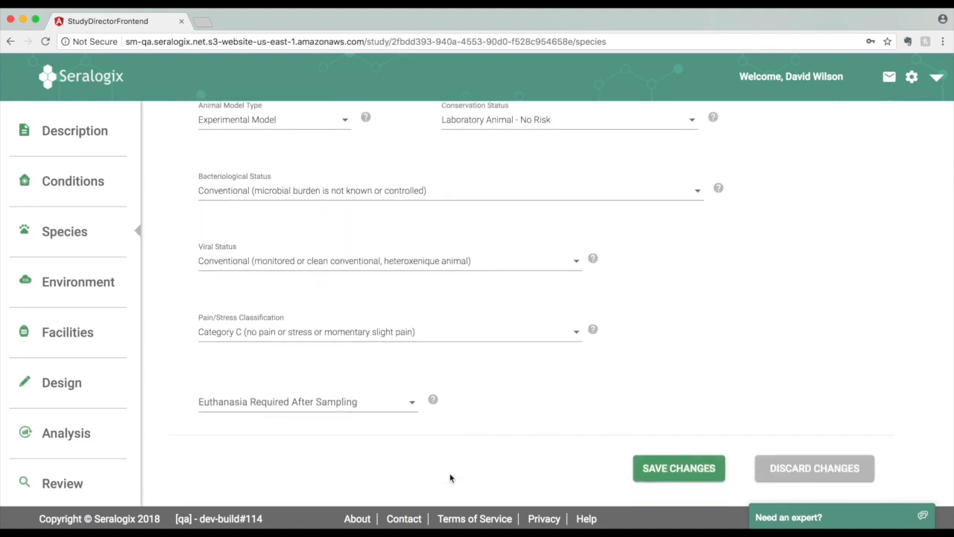
click(659, 470)
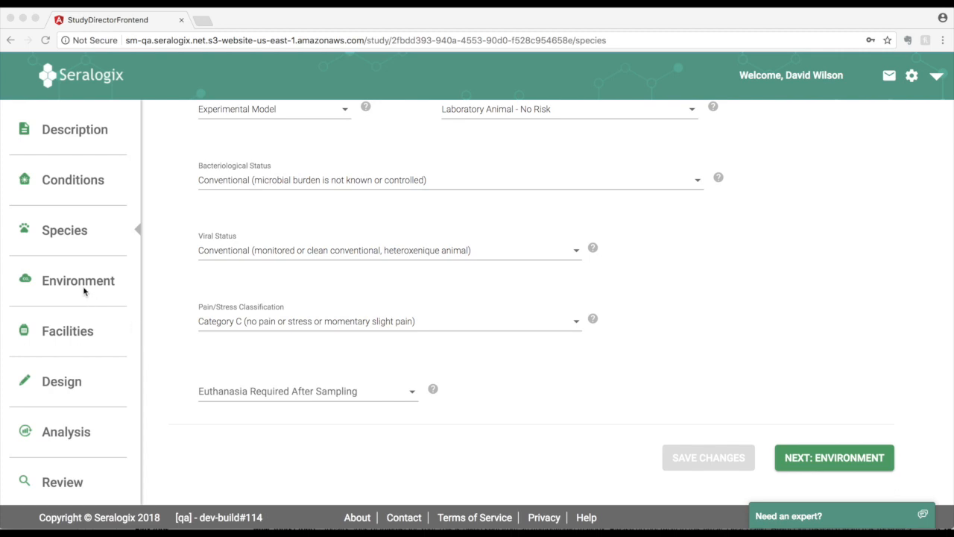
Review the Study Environment settings, from housing and enclosure type through diet, medications, animal identification and restraint
click(83, 289)
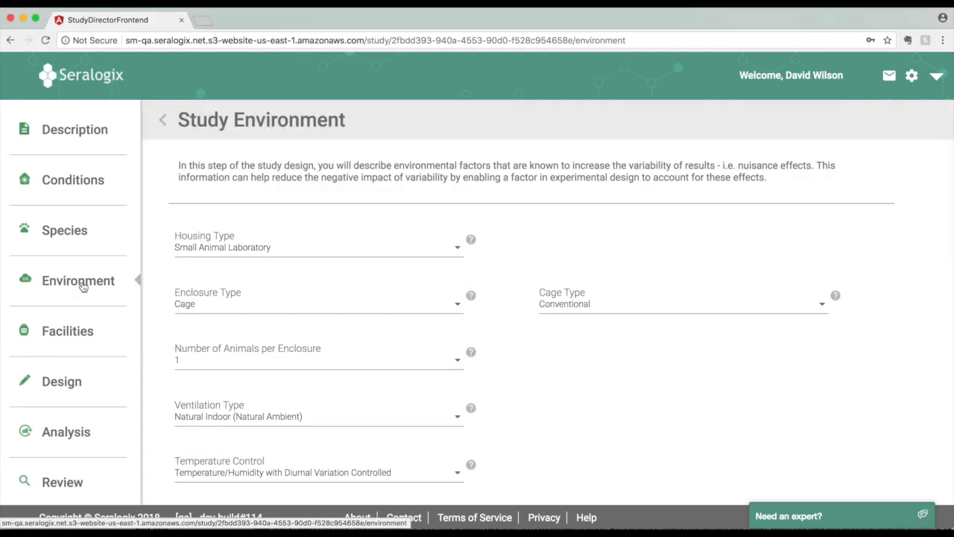
scroll(540, 395, down, 1)
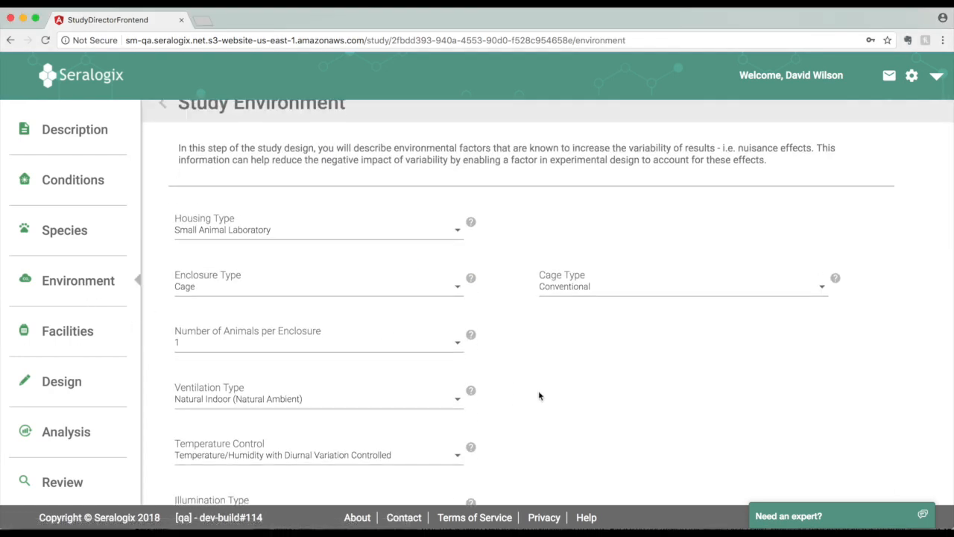
scroll(540, 395, down, 3)
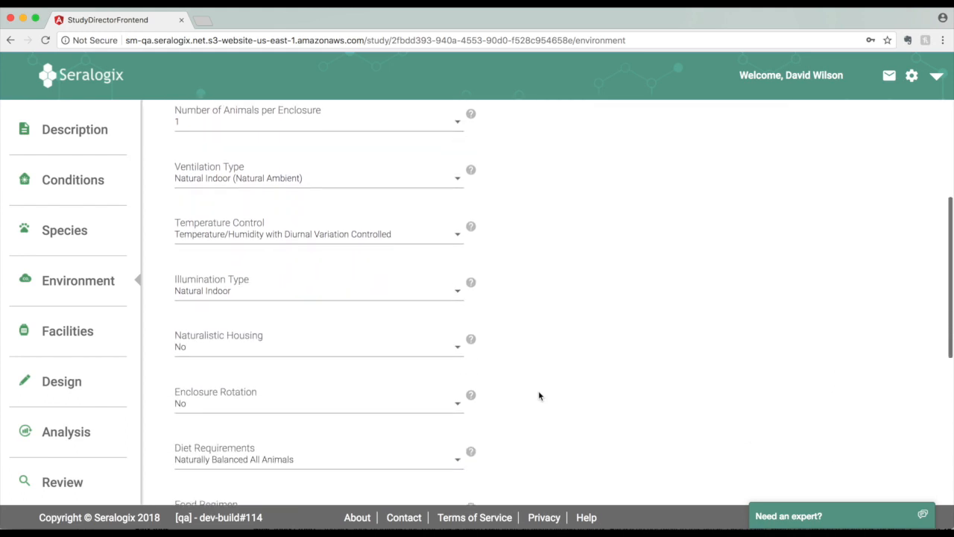
scroll(540, 396, down, 1)
scroll(540, 396, down, 3)
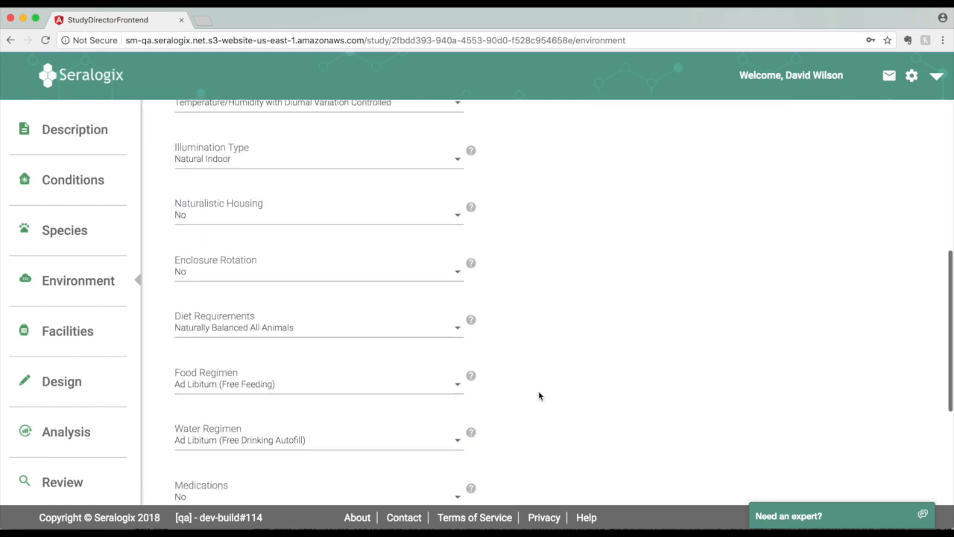
scroll(540, 396, down, 2)
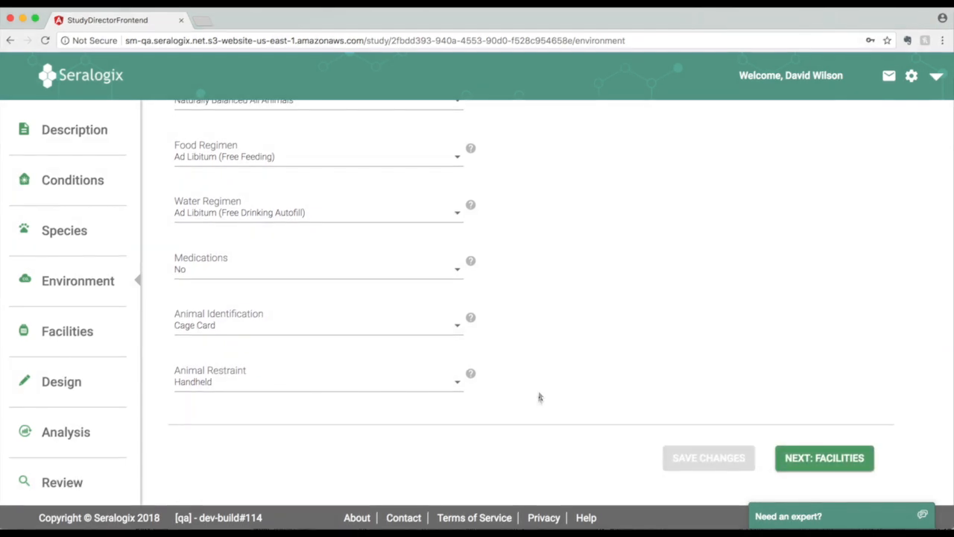
Set the number of rooms in the Study Facilities room configuration to 1
click(60, 341)
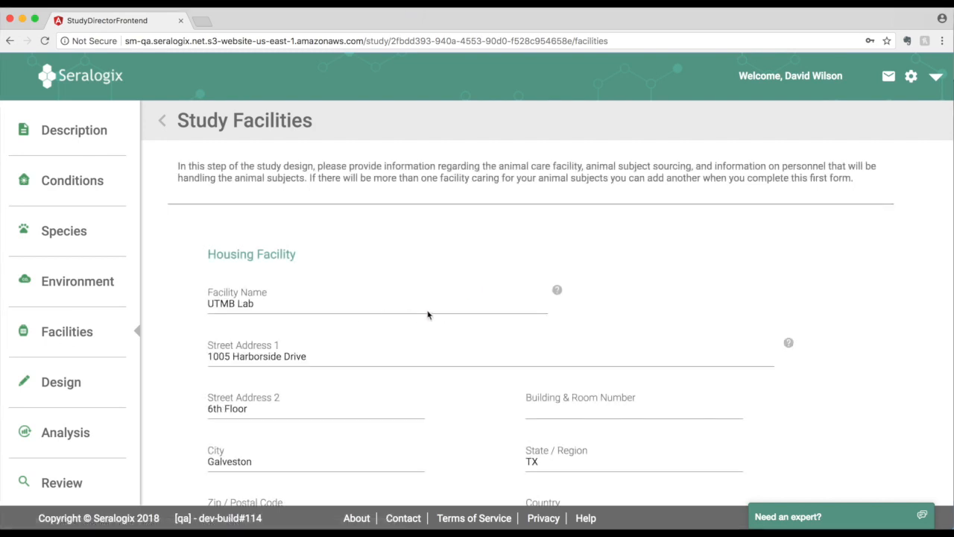
scroll(427, 314, down, 3)
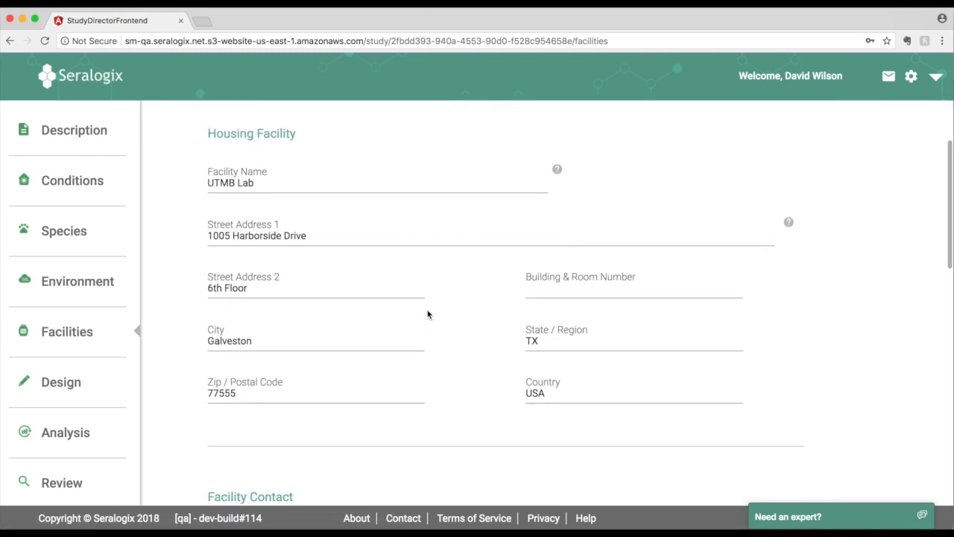
scroll(427, 314, down, 9)
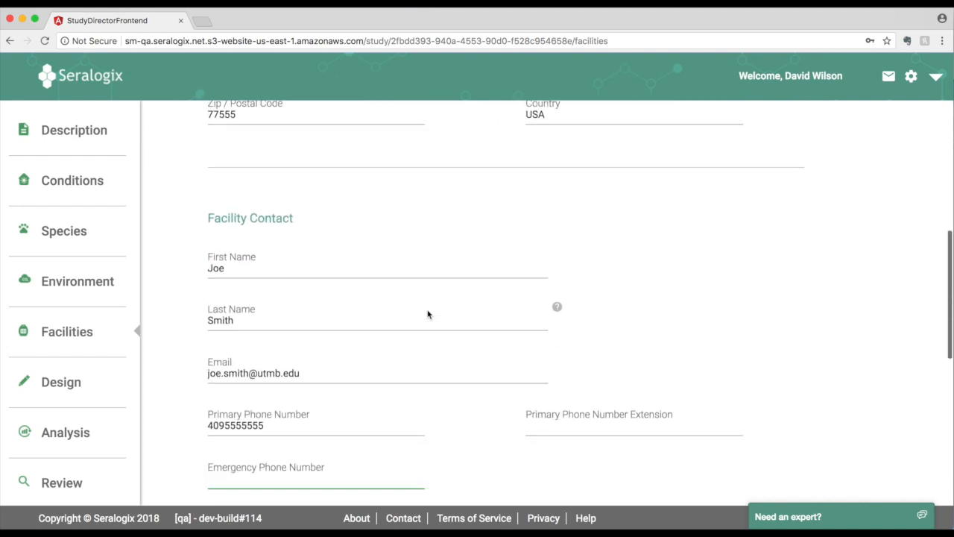
scroll(427, 310, down, 10)
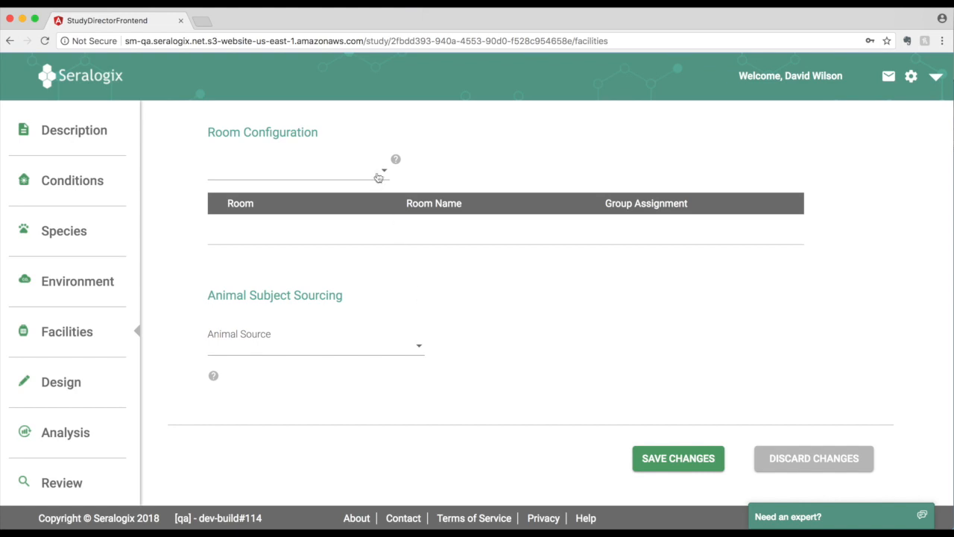
click(381, 173)
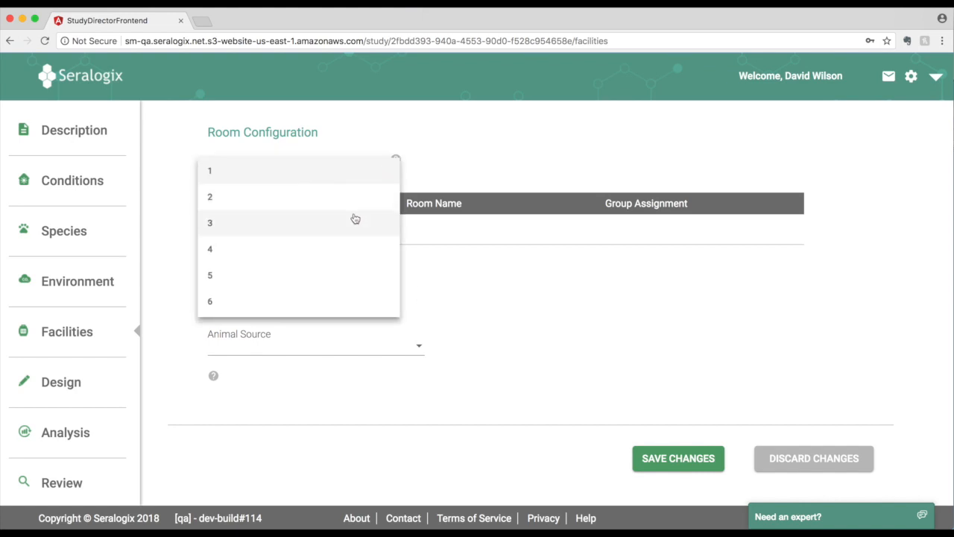
click(355, 221)
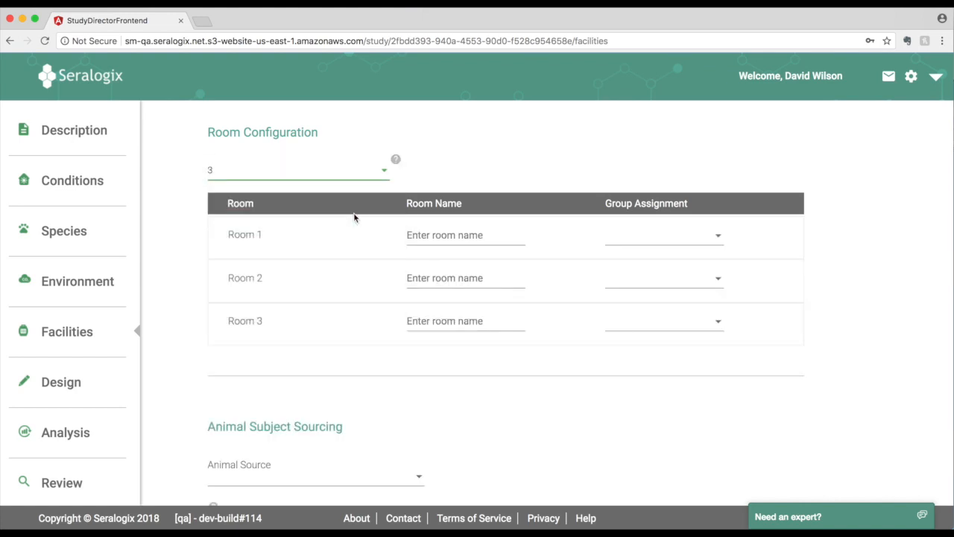
click(386, 173)
click(327, 126)
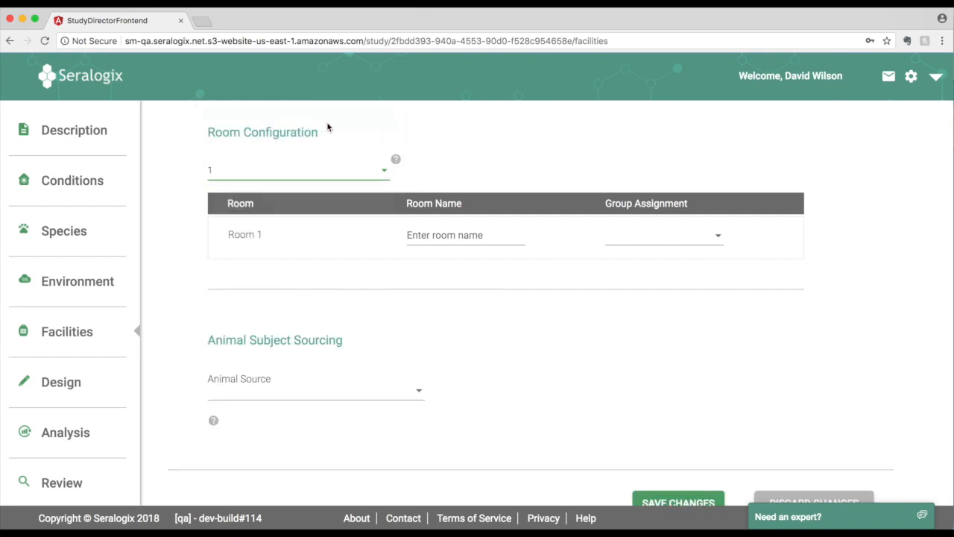
Name Room 1 "Mice Lab" and assign it both the Cocaine treatment group and the Negative Control group
click(420, 237)
text(Mice Lab)
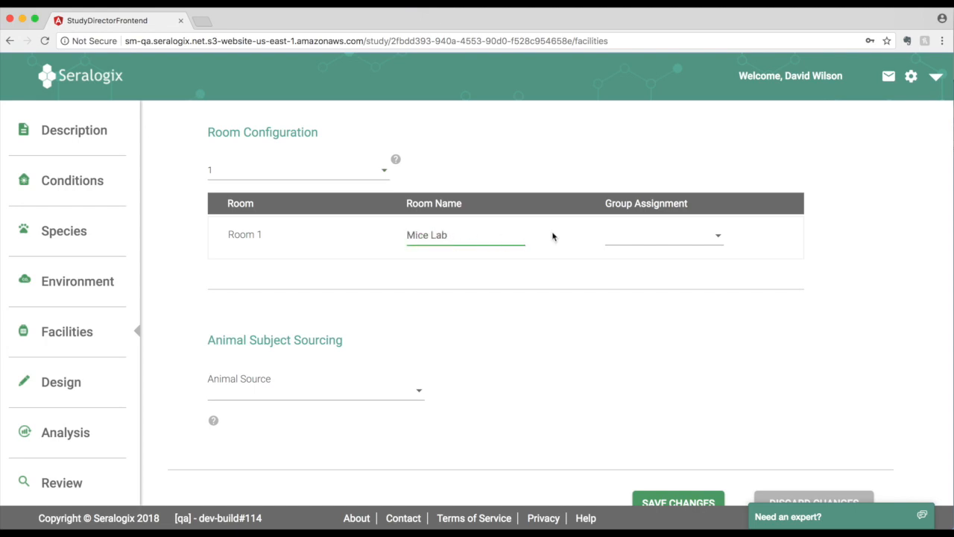
click(622, 235)
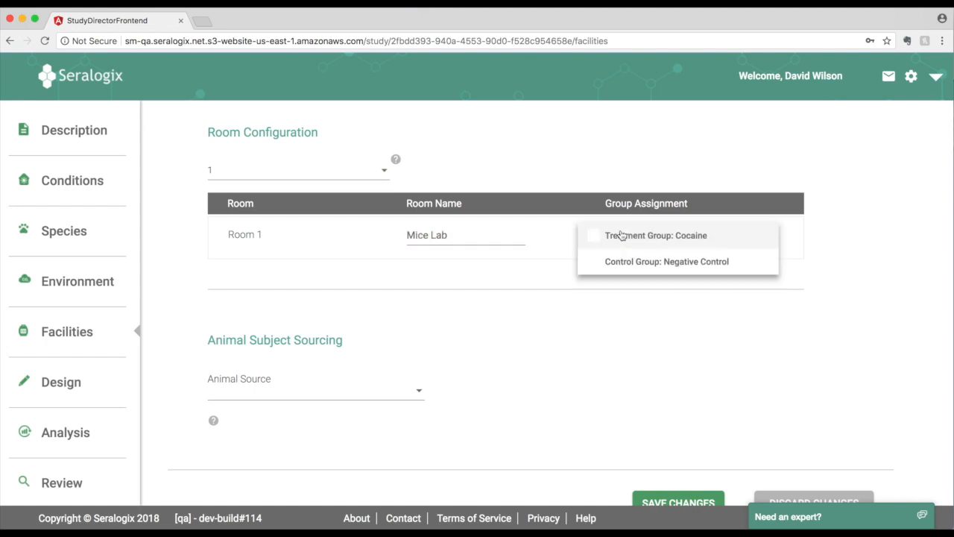
click(597, 239)
click(596, 263)
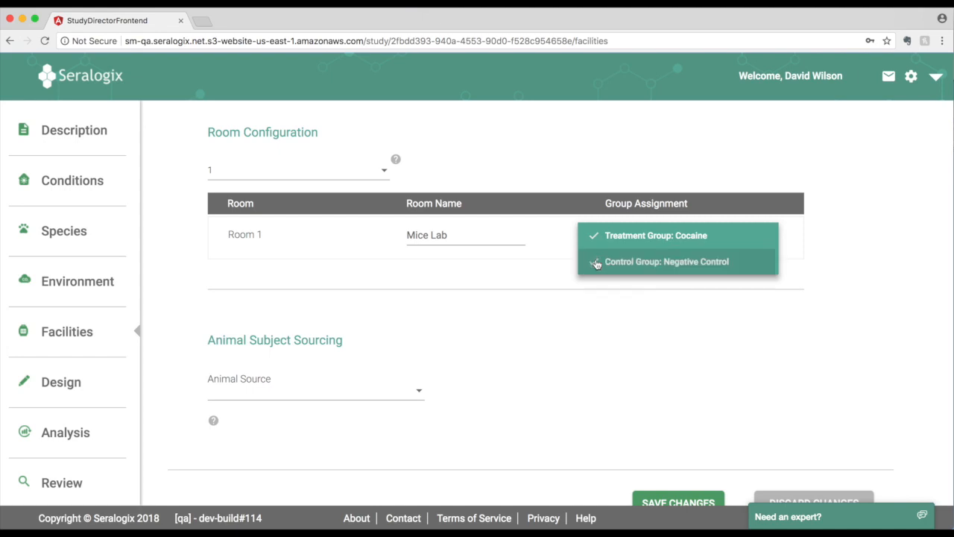
click(589, 305)
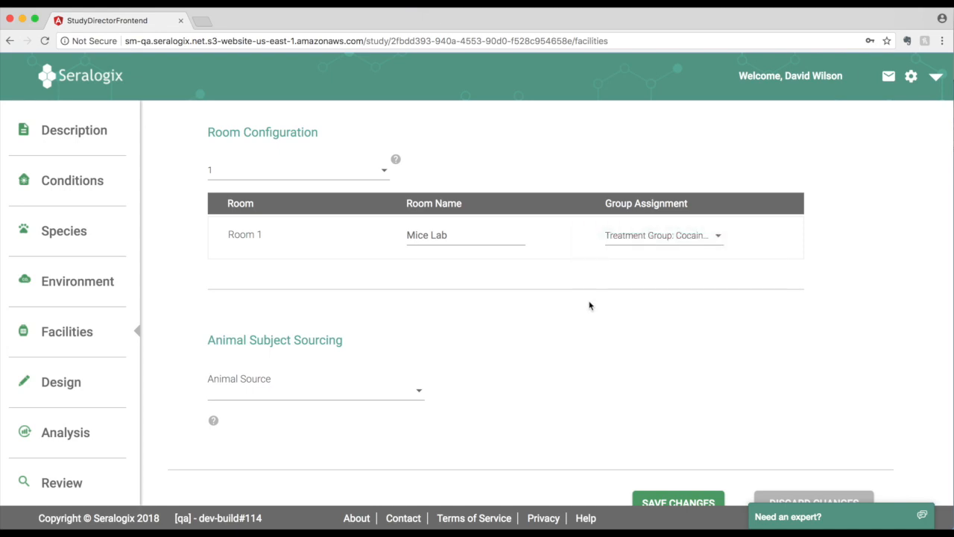
Set the animal source to All Bred In-House and save the study facilities
click(229, 401)
click(230, 400)
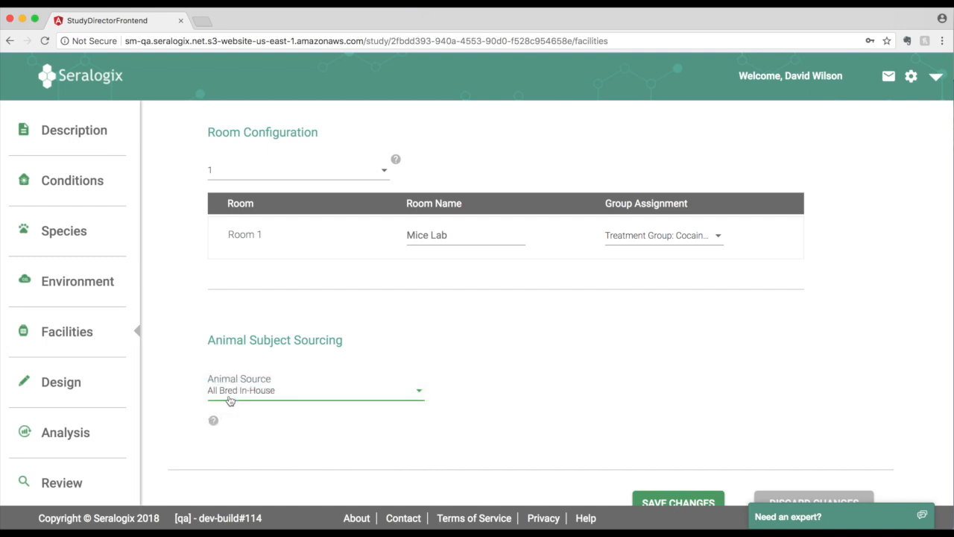
scroll(231, 401, down, 1)
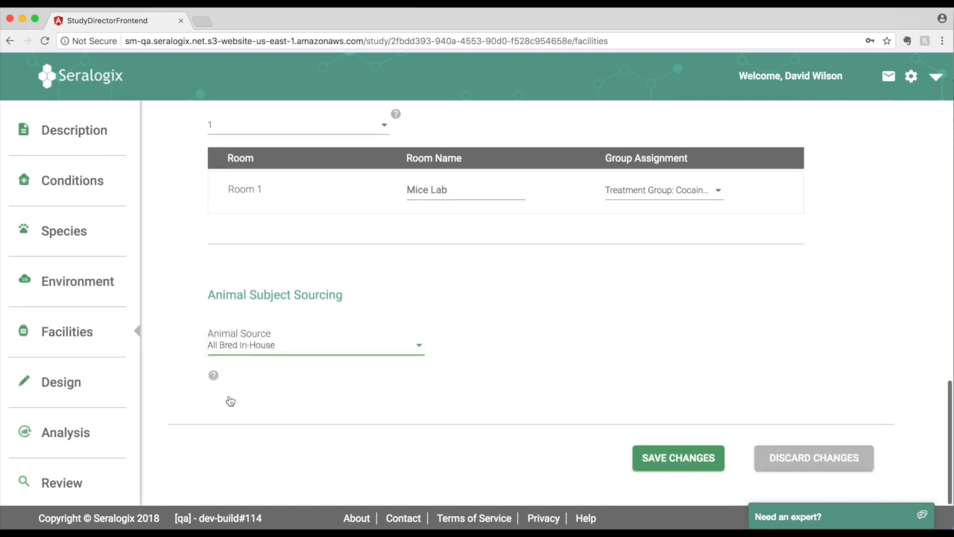
click(681, 455)
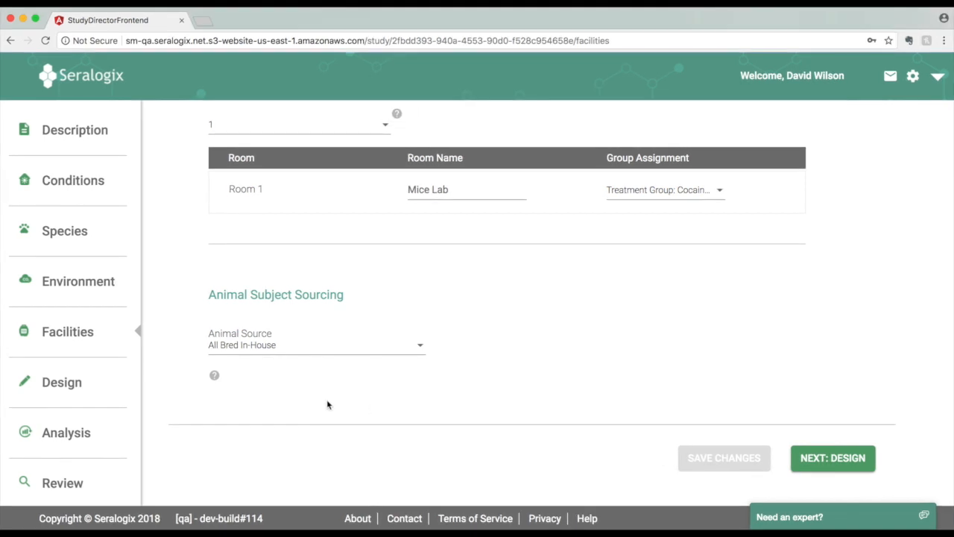
Review the Treatment Administration details in Study Design, covering the cocaine group's treatment method options and the Control Group setting
click(62, 392)
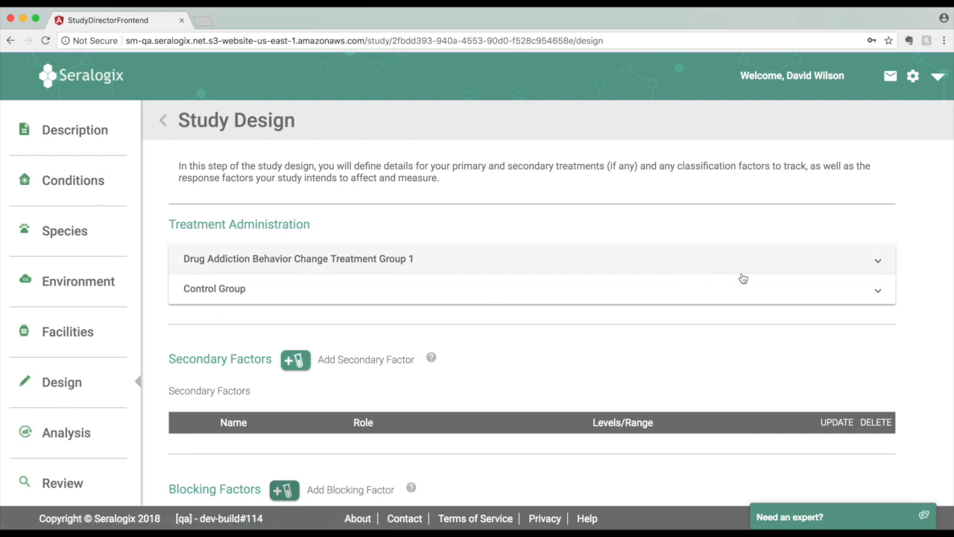
click(857, 266)
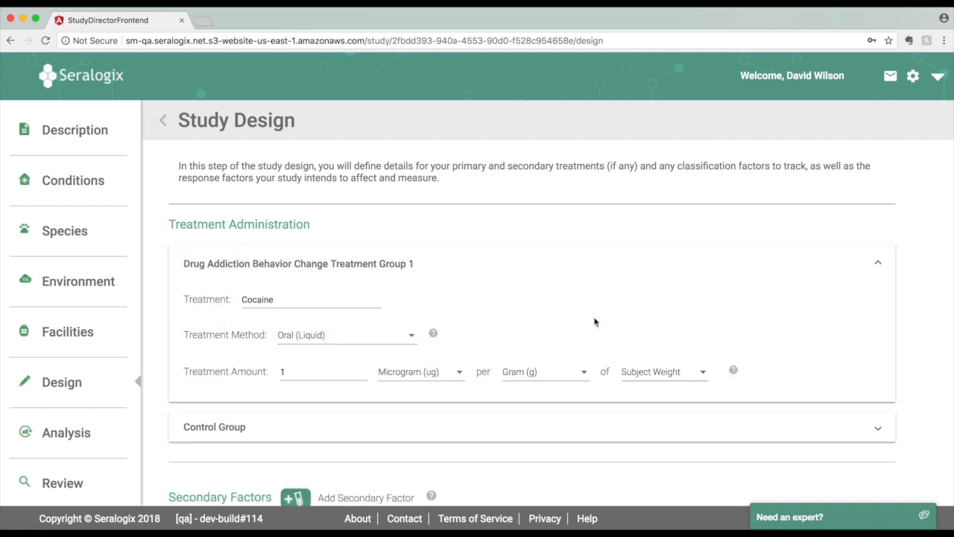
click(411, 338)
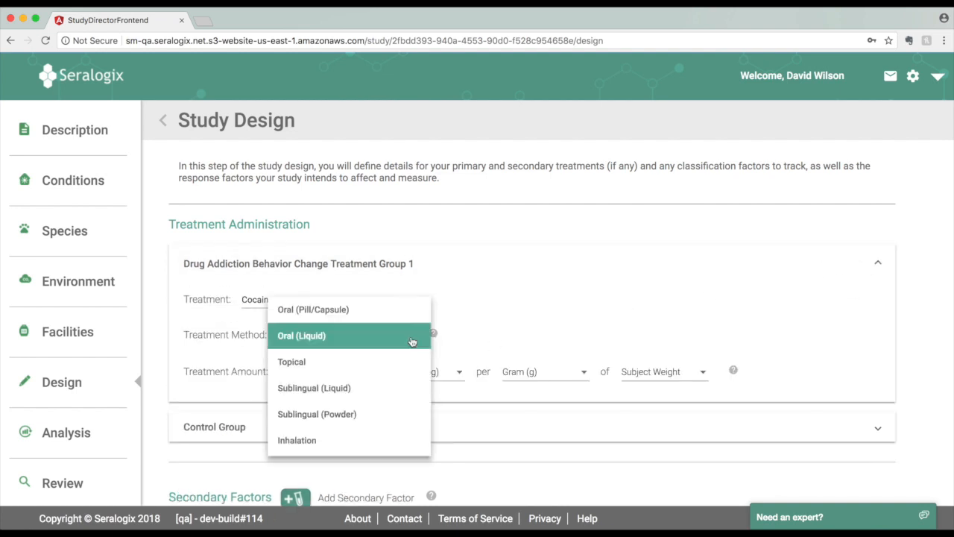
scroll(392, 388, down, 3)
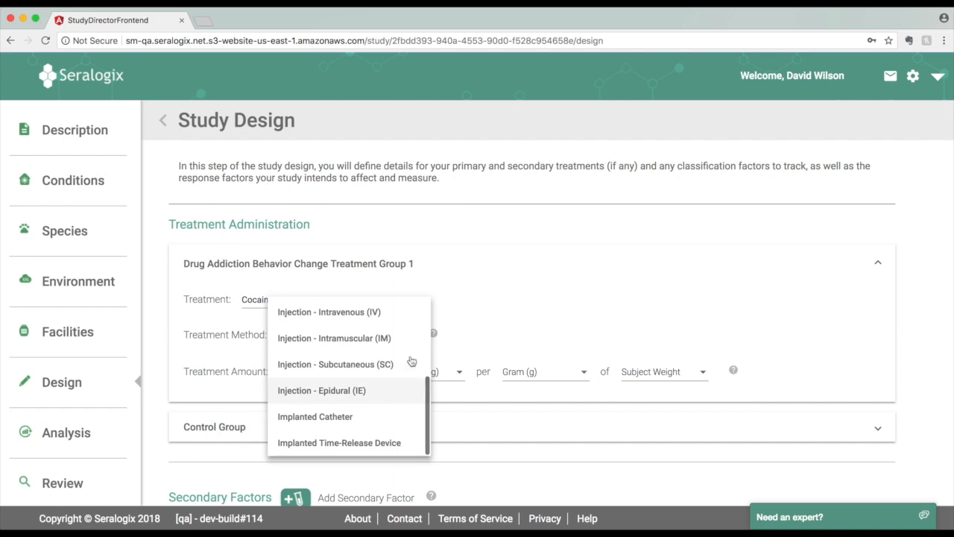
click(463, 297)
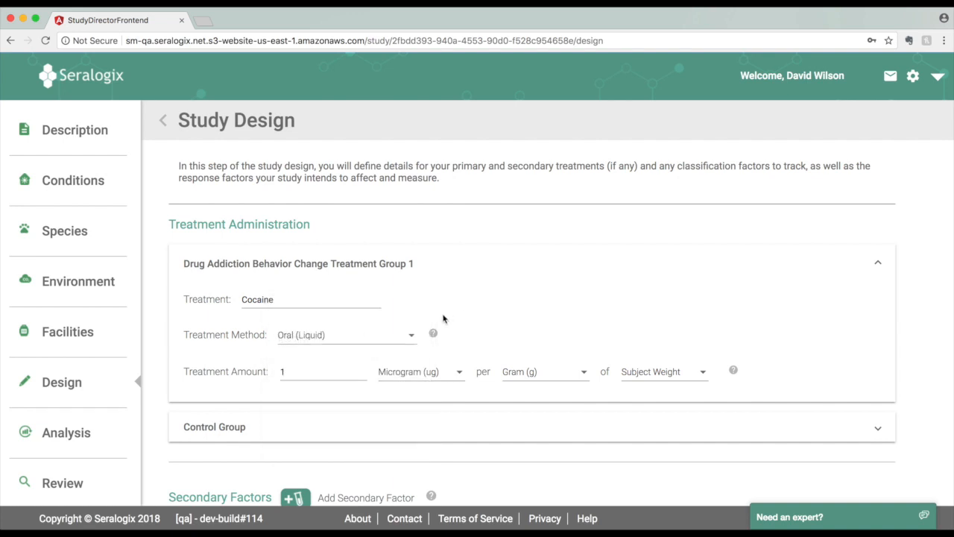
click(878, 268)
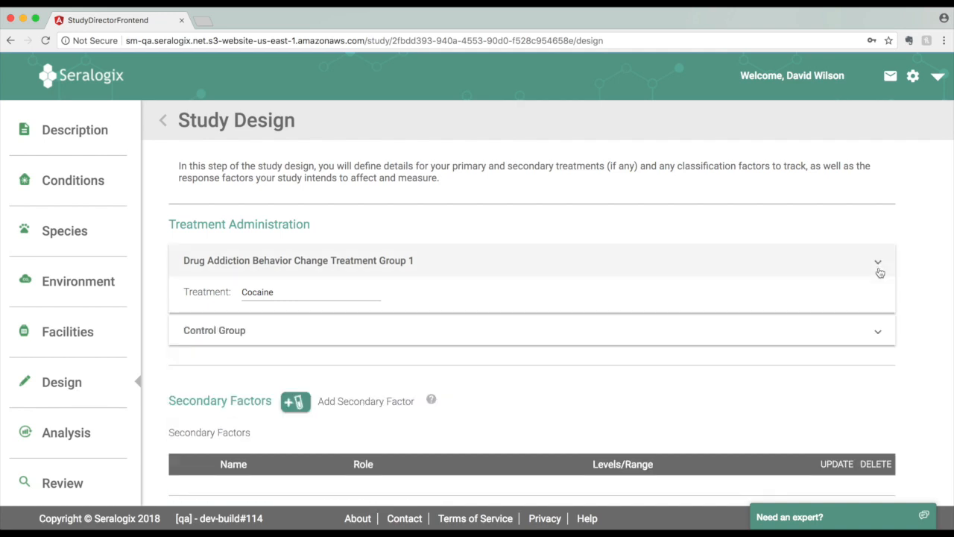
click(879, 293)
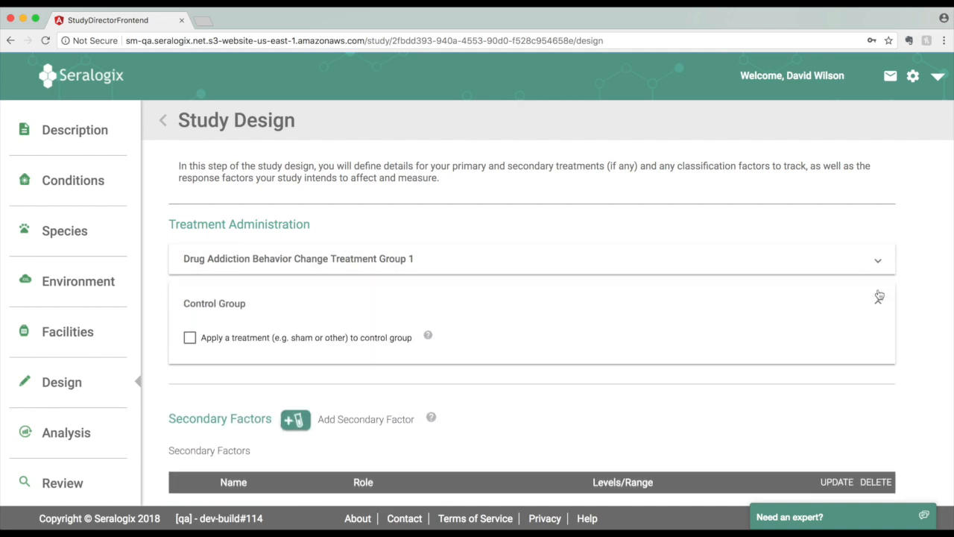
click(879, 300)
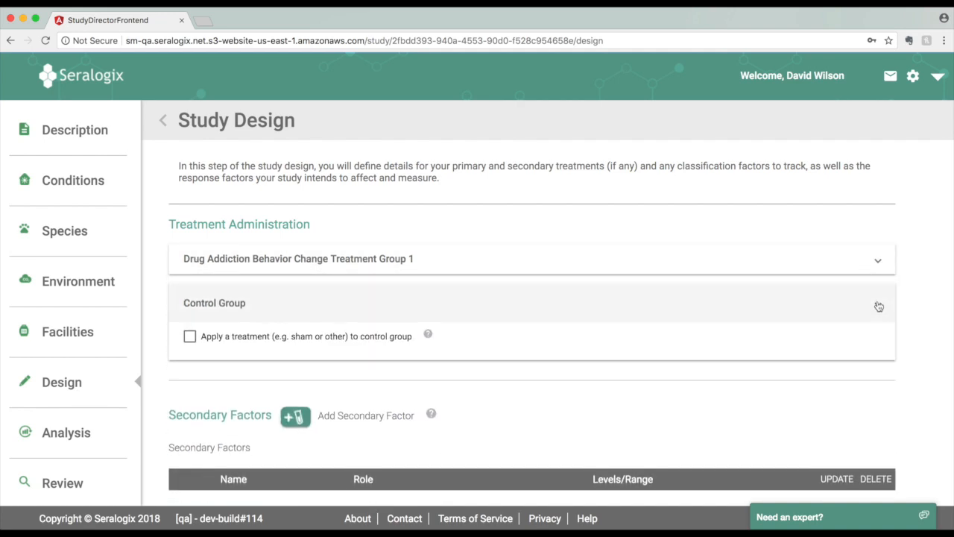
Start a new secondary factor named "Stress" with the Categorical - Ordinal role
scroll(759, 354, down, 3)
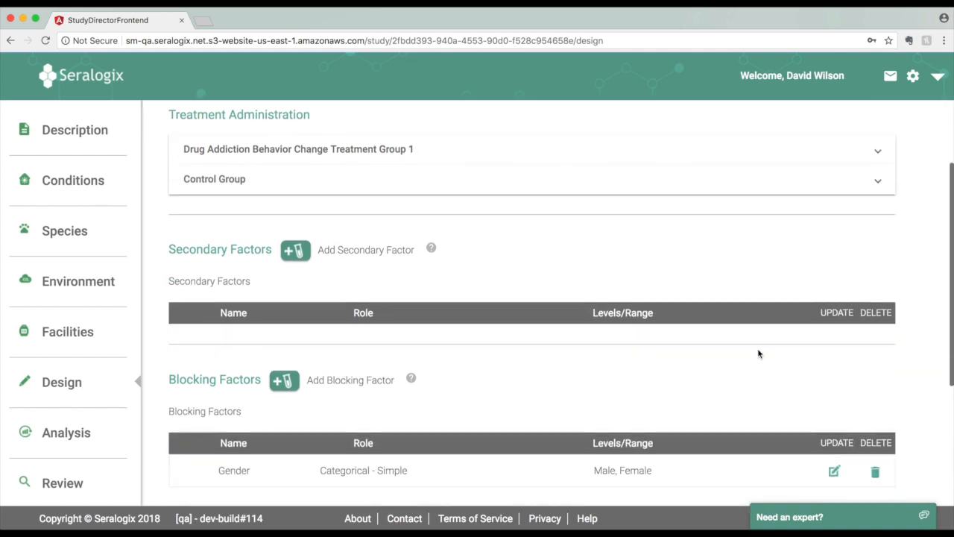
click(294, 252)
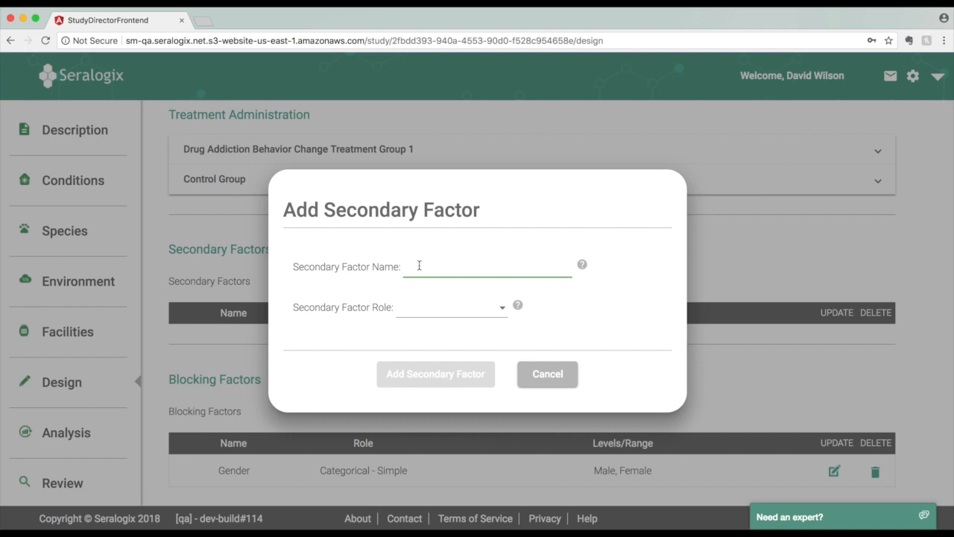
text(Stress)
click(442, 306)
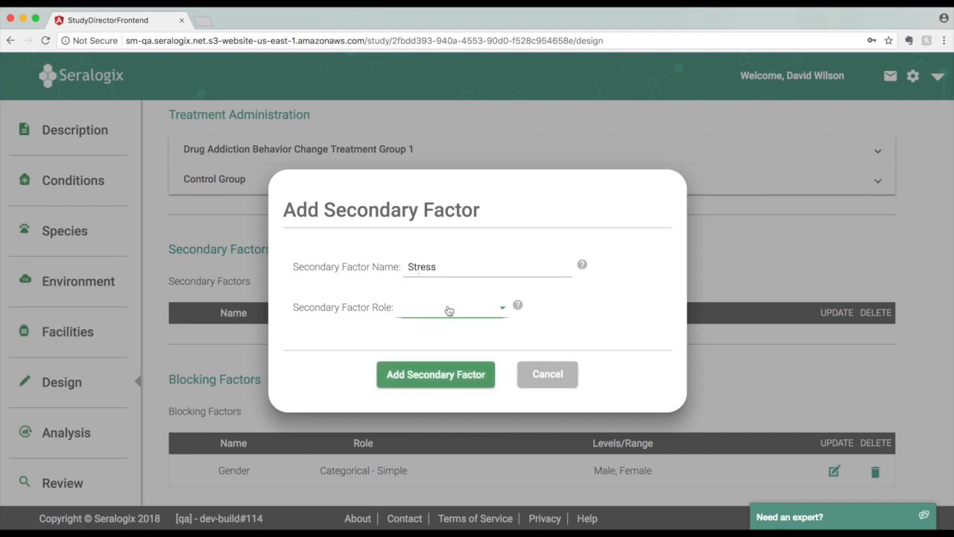
click(438, 340)
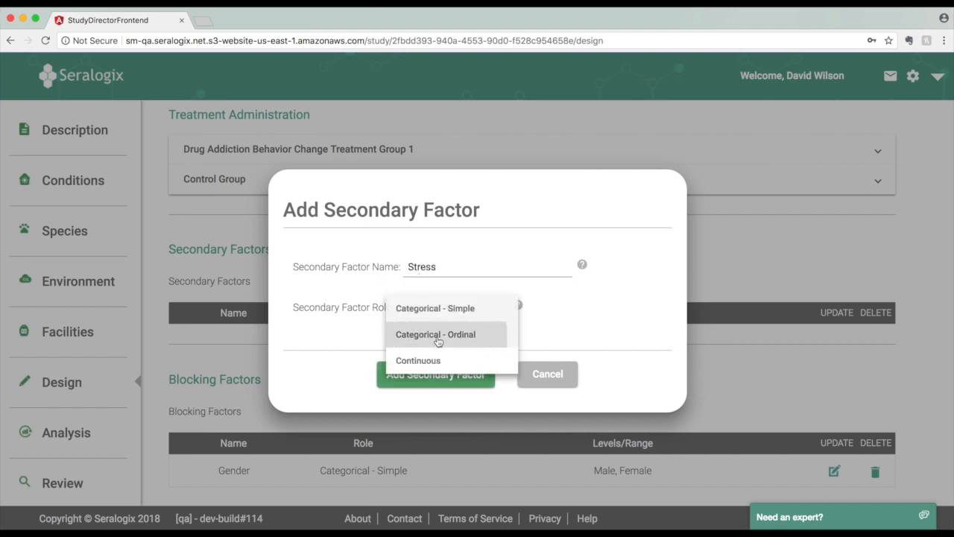
Give the Stress factor 2 categorical levels named "Low" and "High" and add it to the secondary factors
click(448, 332)
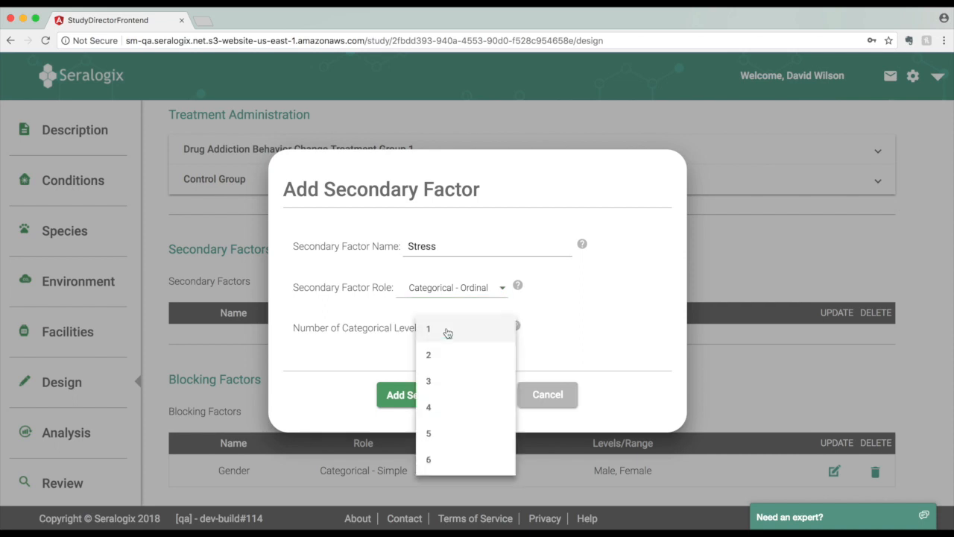
click(435, 355)
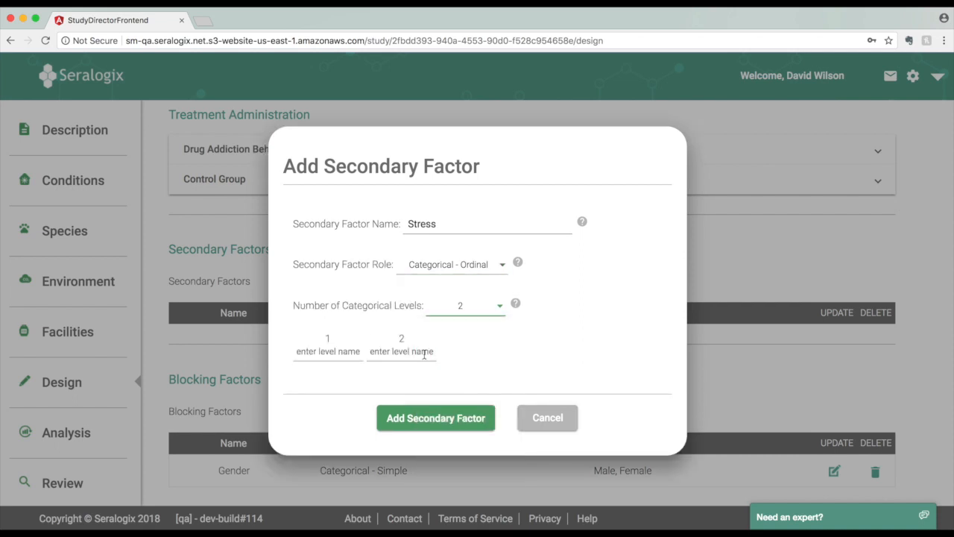
click(350, 350)
text(Low)
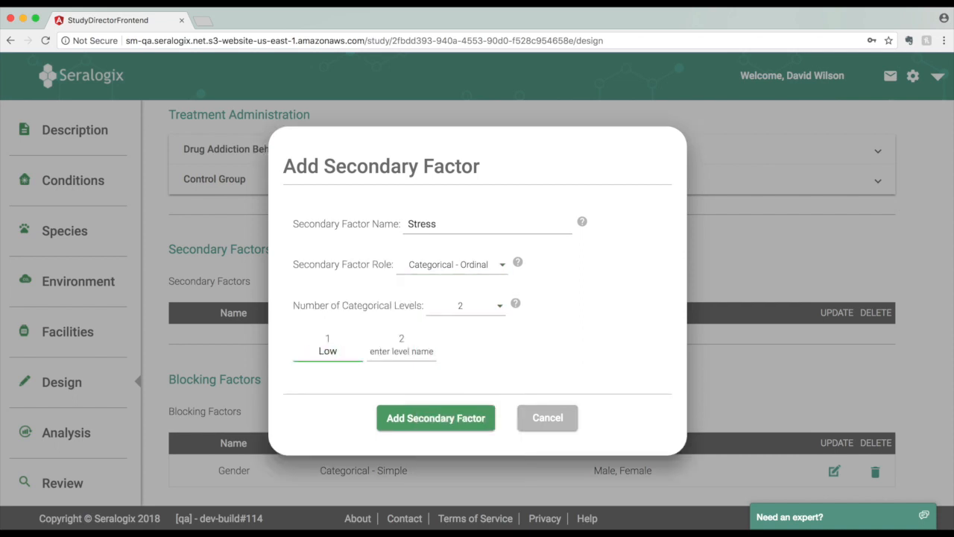
click(385, 352)
text(High)
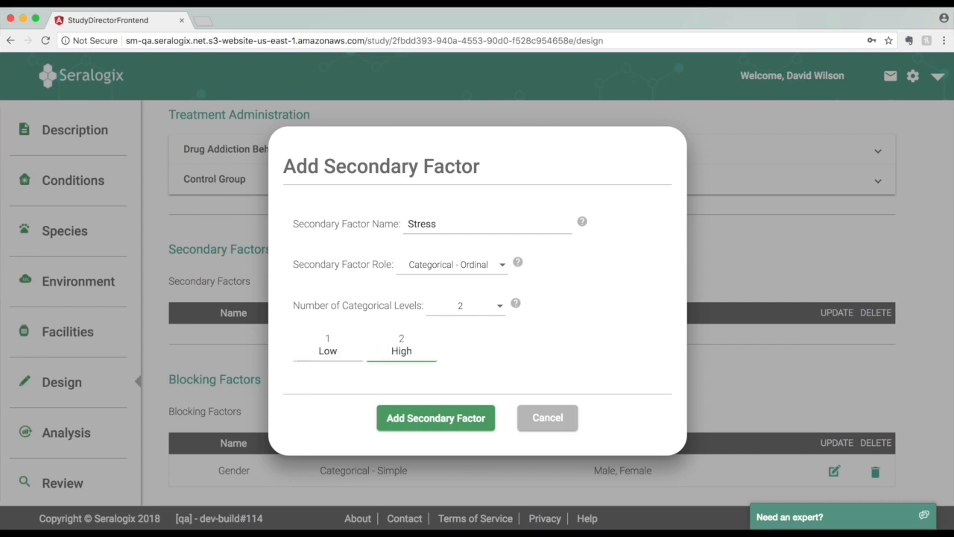
click(409, 418)
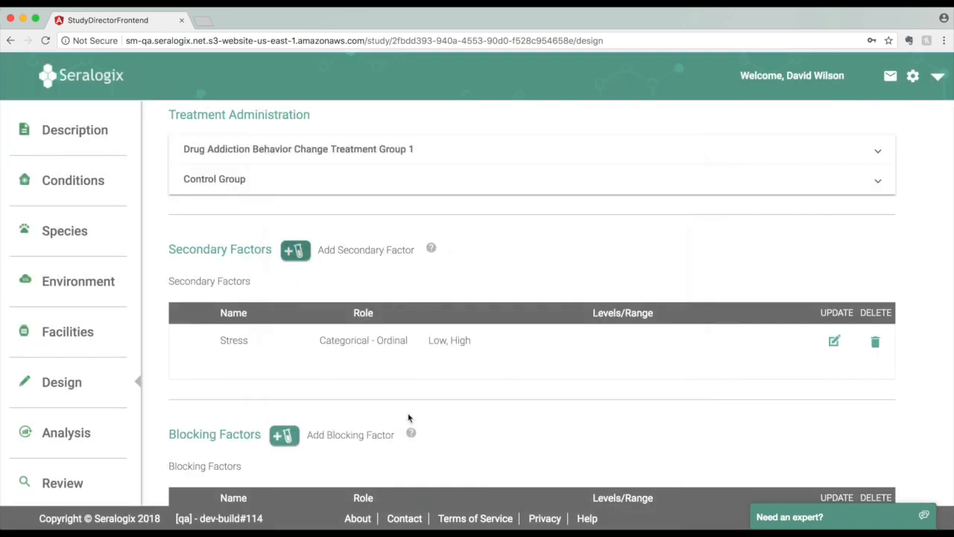
Start a custom response factor that applies to both Treatment Group 1: Cocaine and the Control Group
scroll(408, 417, down, 5)
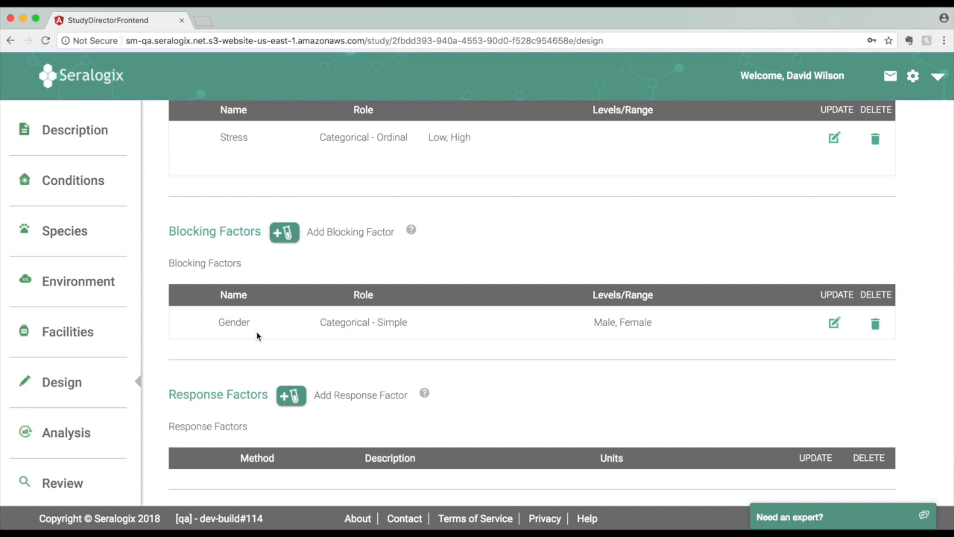
scroll(256, 336, down, 2)
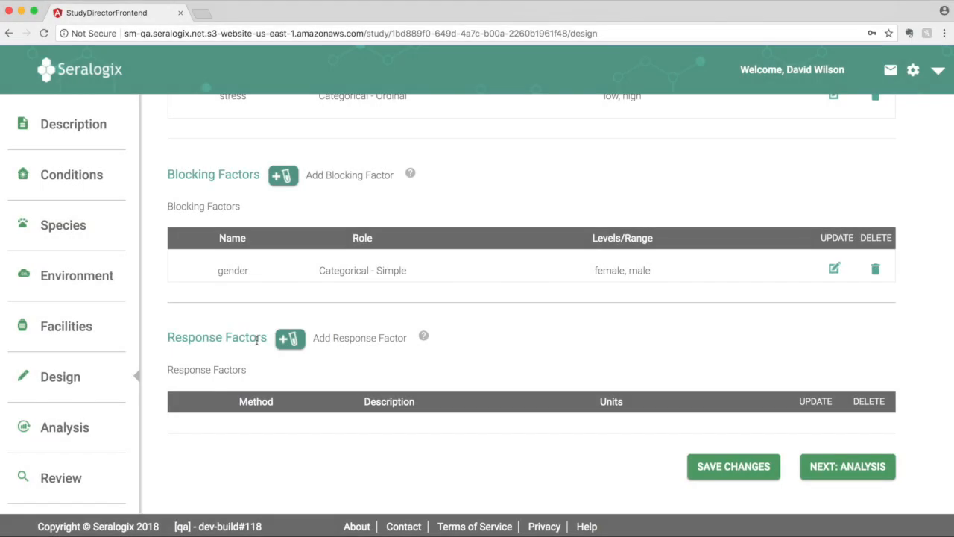
click(290, 340)
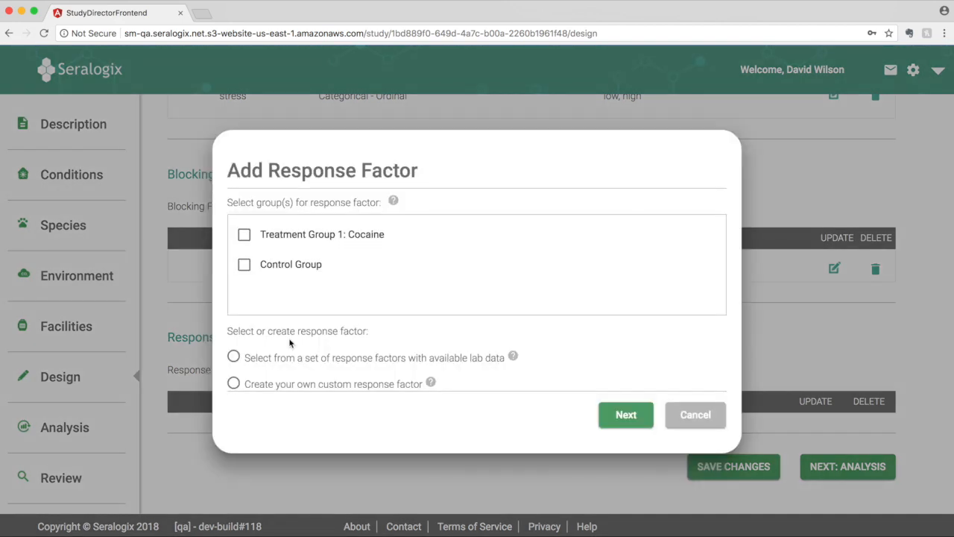
click(244, 236)
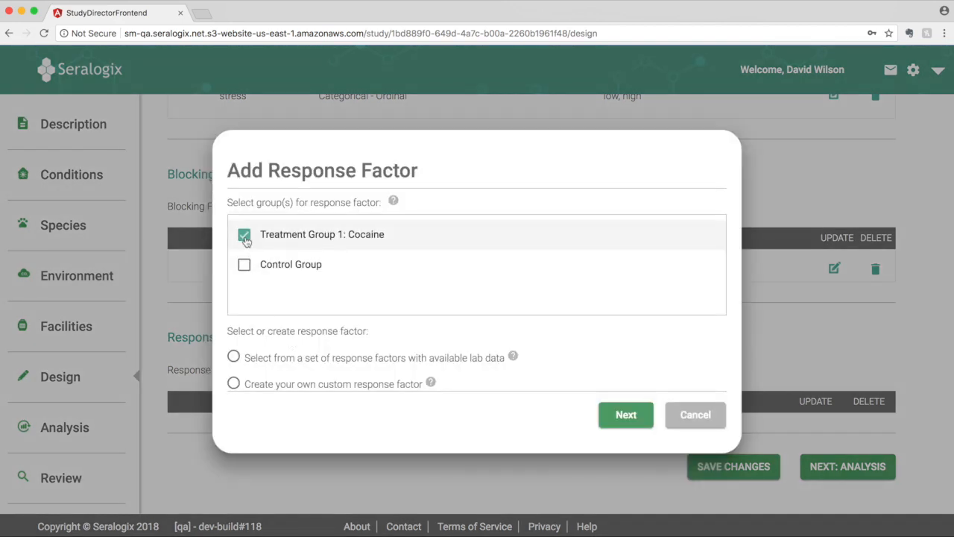
click(245, 264)
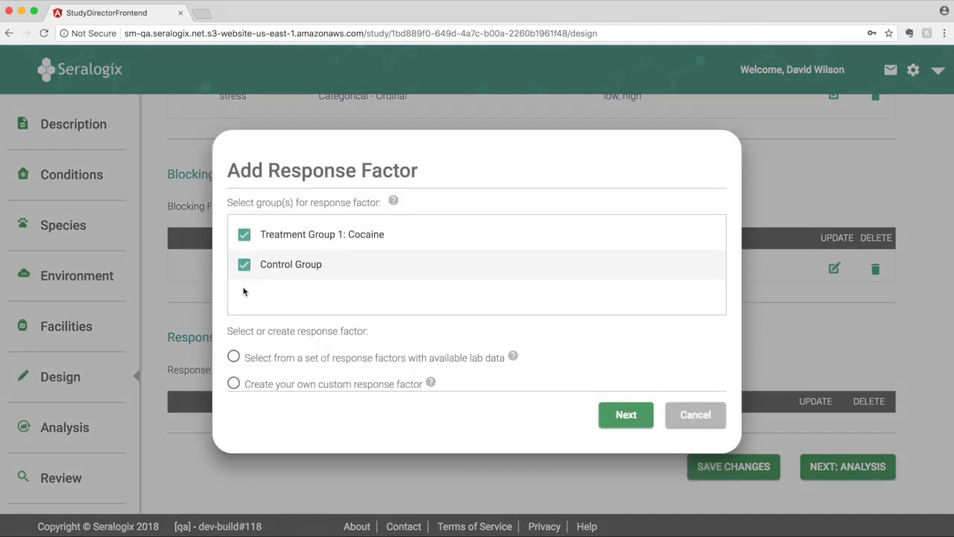
click(233, 359)
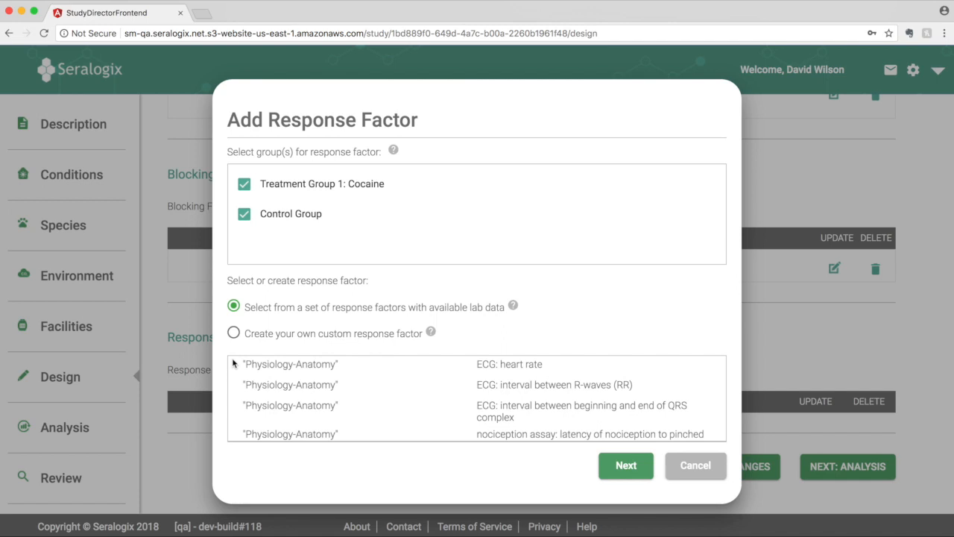
click(234, 334)
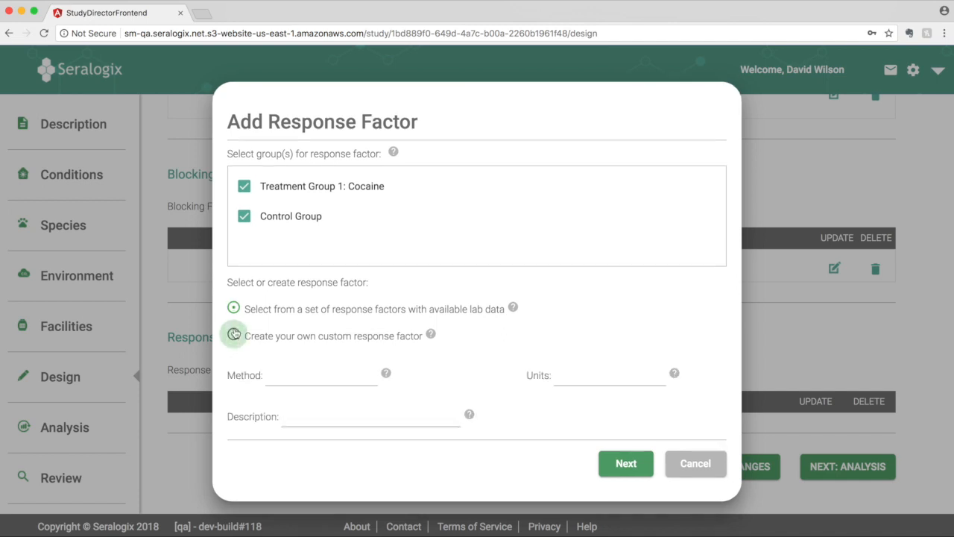
Define the response factor with method "Self-Administered Drug Intake", description "Drug Intake Response" and units "Lever Pulls Per Hour", and continue to its measurement details
click(321, 377)
text(Self-Administered Drug Intake)
click(371, 418)
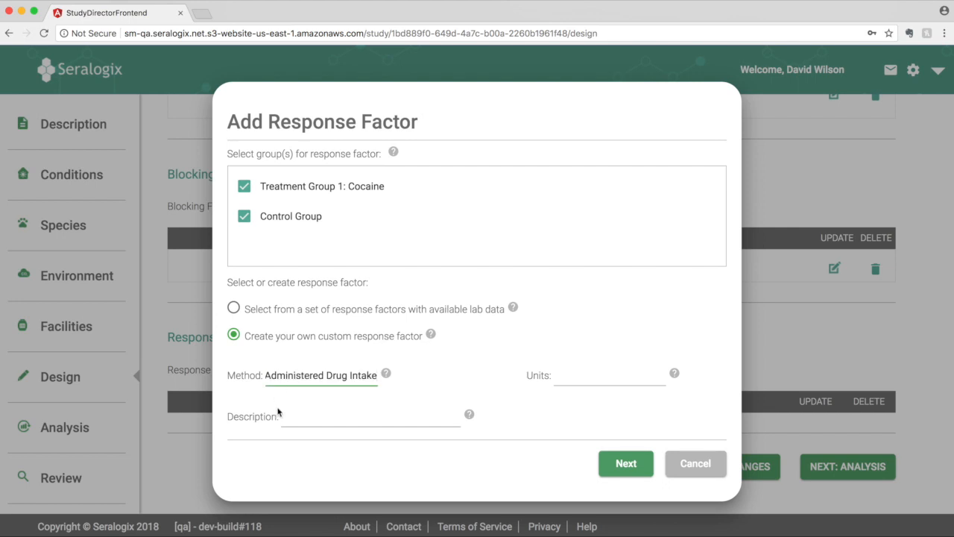
text(Drug Intake Response)
click(609, 377)
text(Lever Pulls Per Hour)
click(626, 464)
Set the cost per test to $200 and Treatment Group 1's male population mean to 20, standard deviation to 3 and target mean to 25
click(616, 209)
text(200)
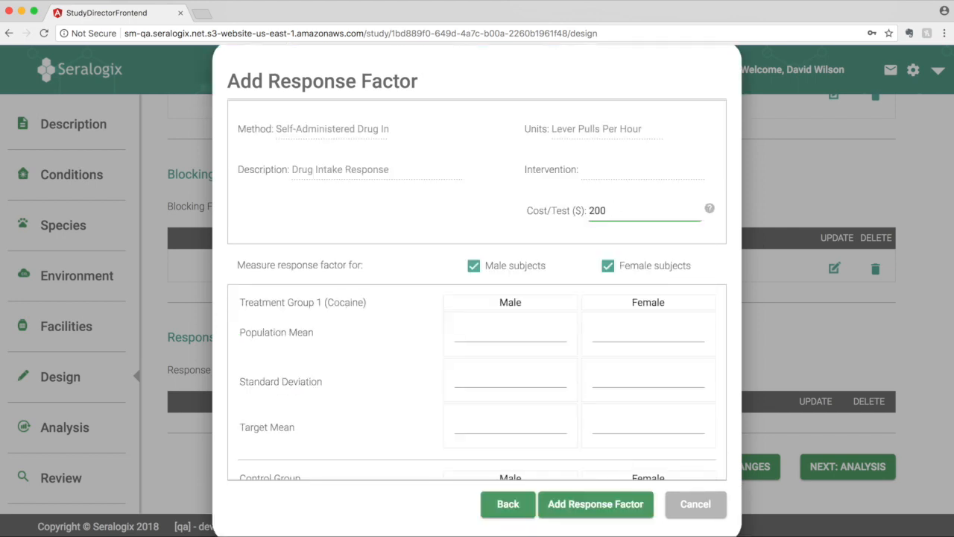
click(510, 332)
text(20)
click(507, 378)
text(3)
click(505, 426)
text(25)
Set Treatment Group 1's female population mean to 18, standard deviation to 3 and target mean to 22
click(649, 335)
text(18)
click(643, 379)
text(322)
Set the Control Group's male population mean to 20, standard deviation to 3 and target mean to 20
scroll(647, 402, down, 2)
click(510, 344)
text(20)
click(510, 391)
text(3)
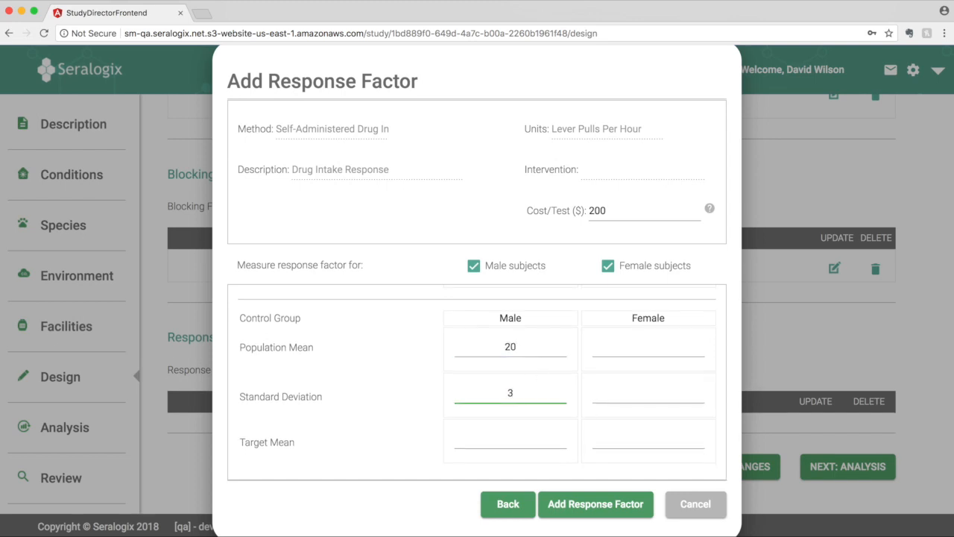
click(510, 436)
text(20)
Set the Control Group's female population mean to 18, standard deviation to 3 and target mean to 18, add the response factor and save the design
click(647, 344)
text(18)
click(647, 395)
text(3)
click(647, 440)
text(18)
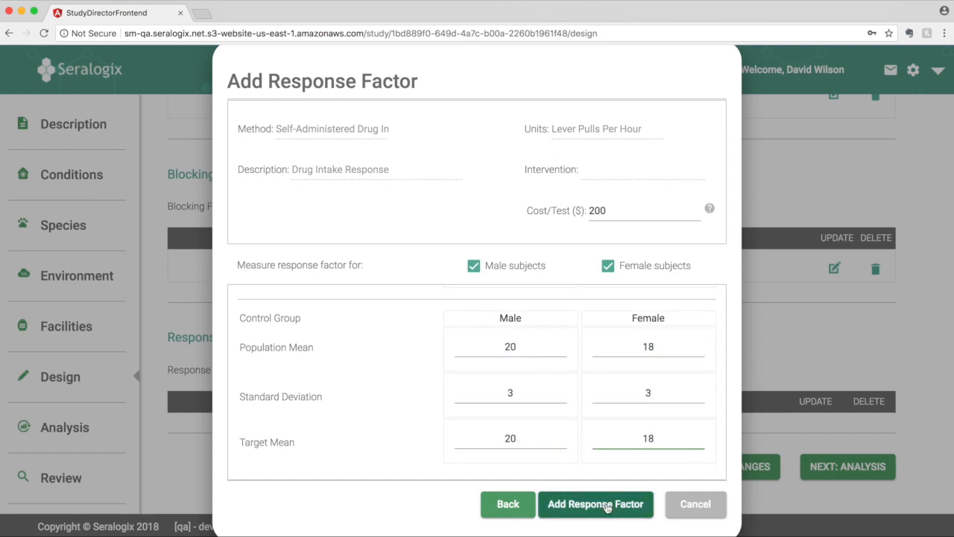
click(596, 504)
click(719, 500)
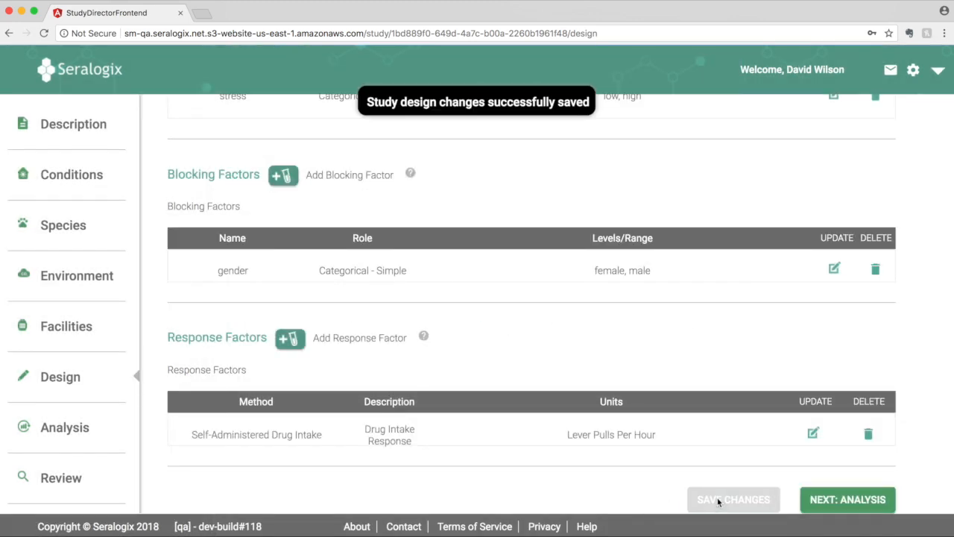
Open the study analysis and examine its power curves, per-factor sample sizes and costs, and the available calculation options
scroll(718, 501, down, 1)
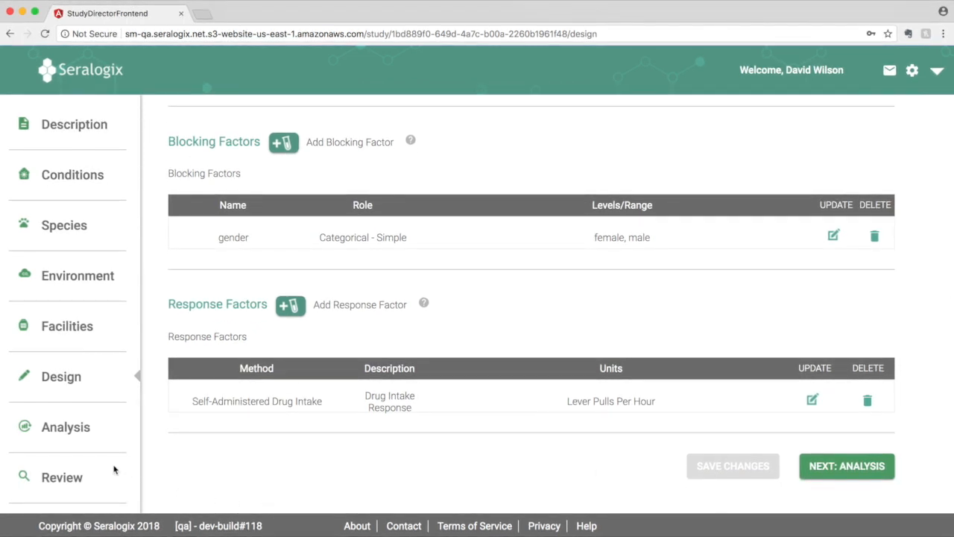
click(71, 438)
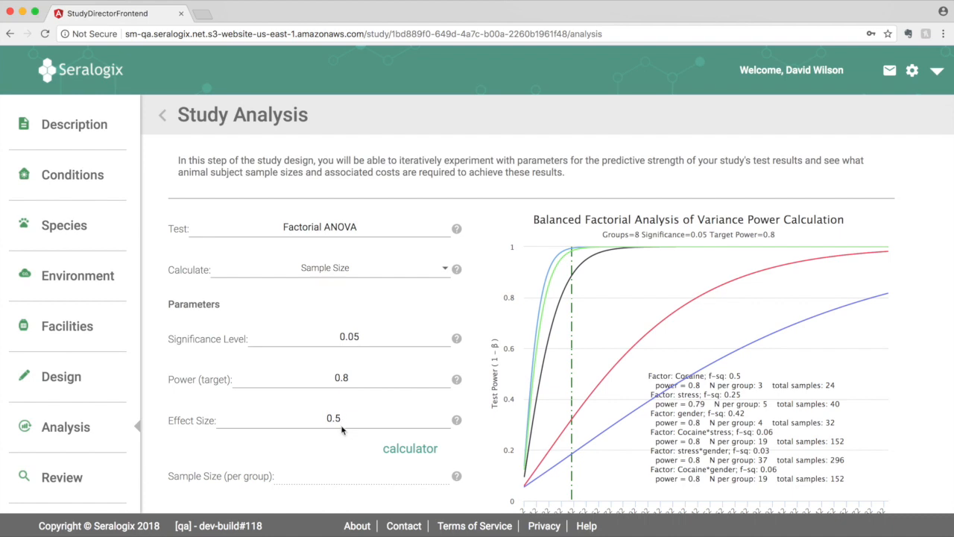
mouse_move(601, 381)
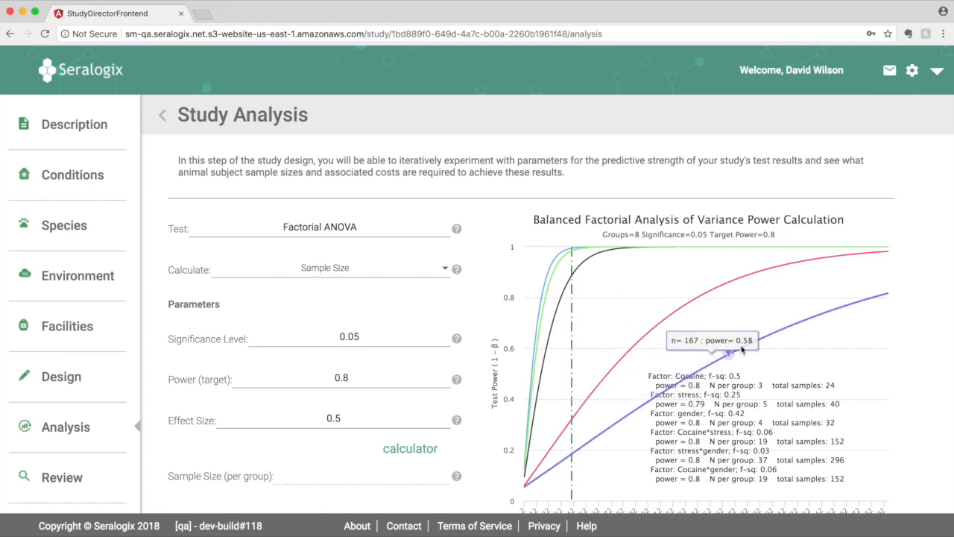
scroll(748, 345, down, 10)
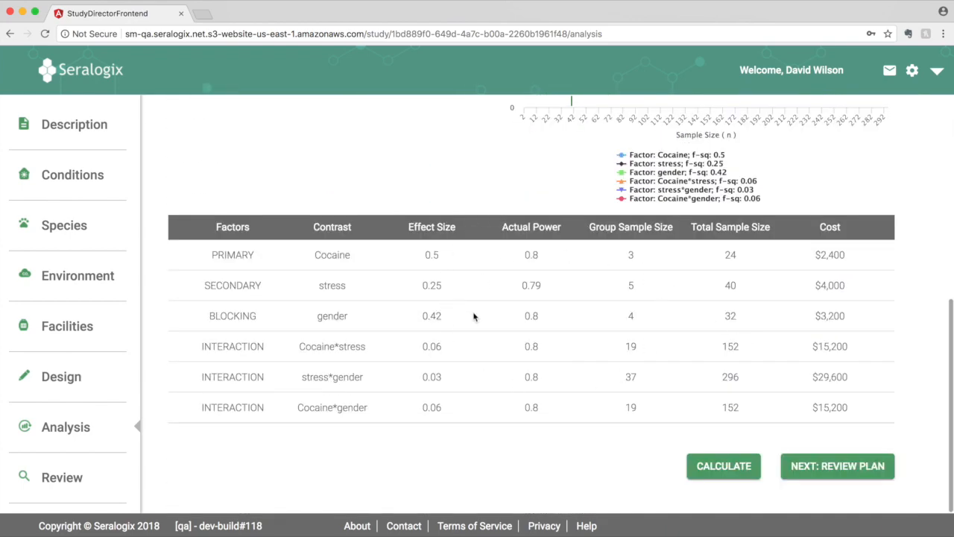
scroll(474, 317, up, 10)
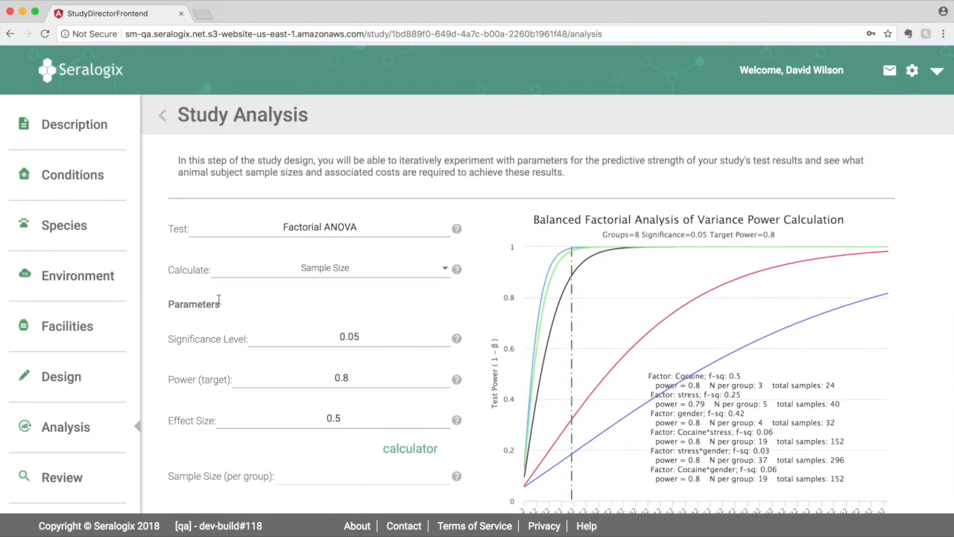
click(446, 273)
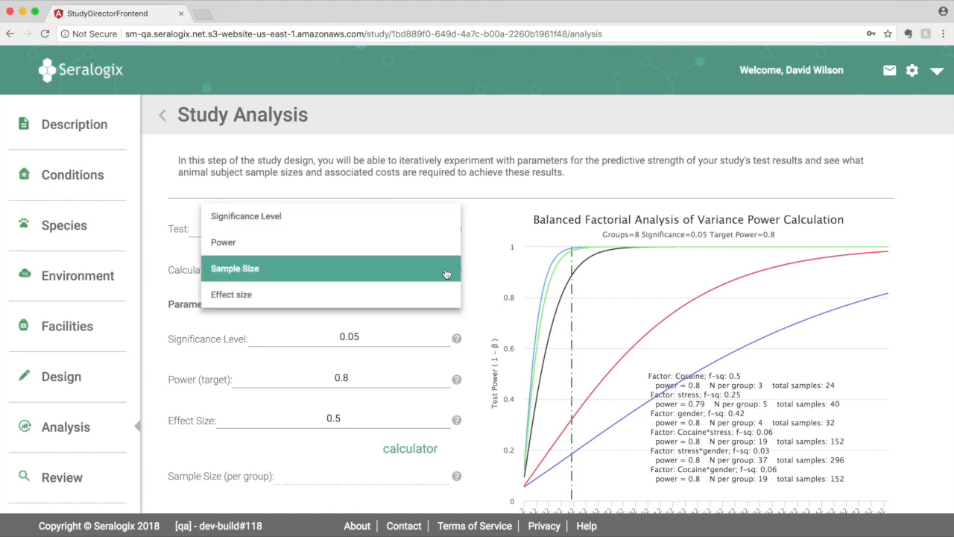
click(428, 270)
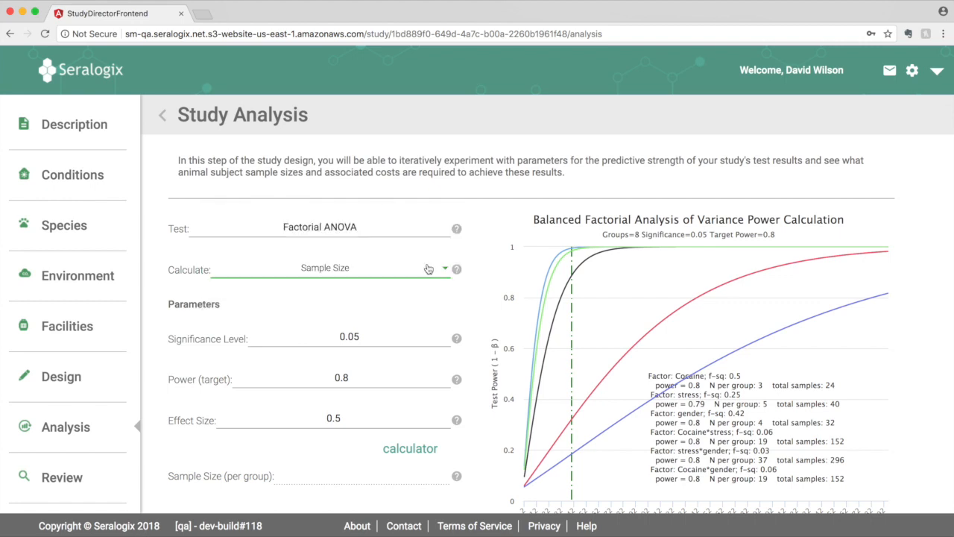
Review the summary experimental design plan with its animal numbers, and save and approve the study
click(68, 488)
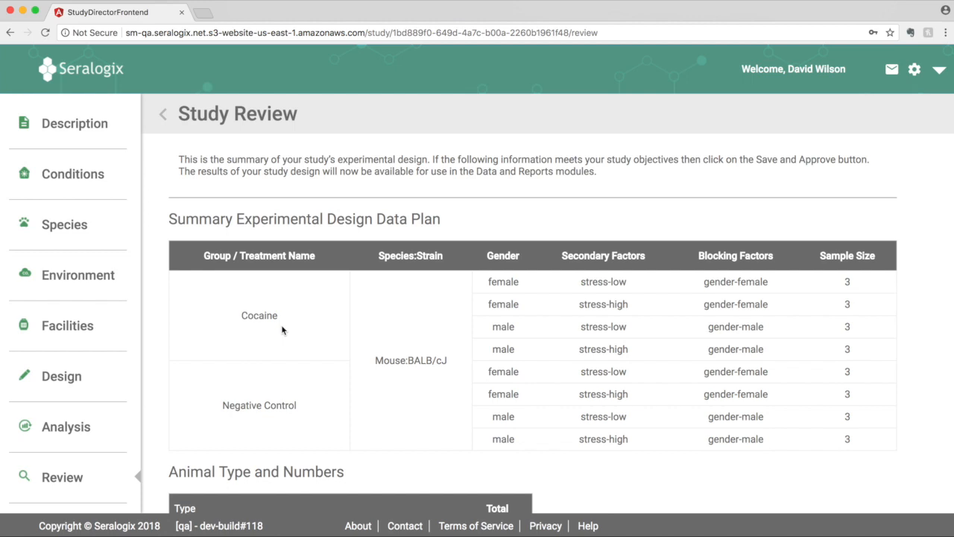
scroll(281, 330, down, 5)
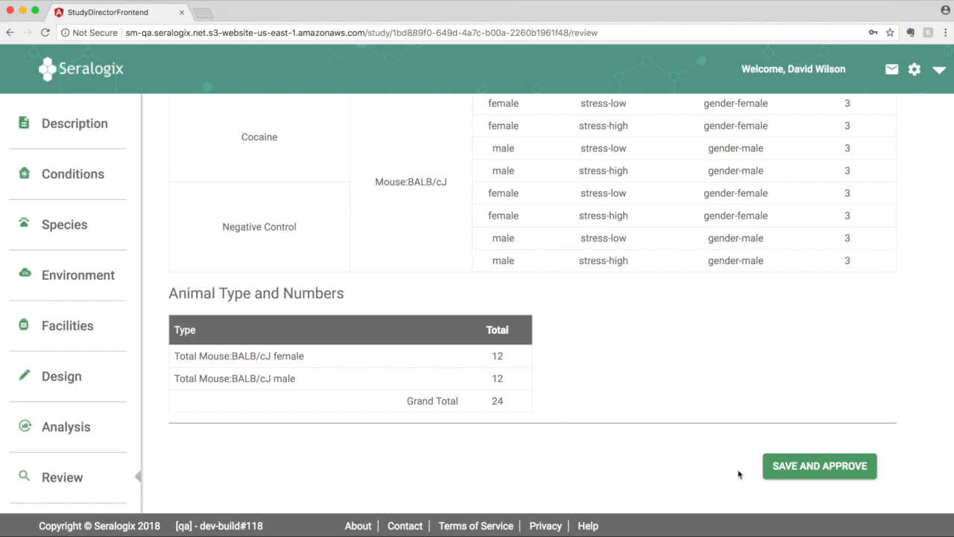
click(800, 467)
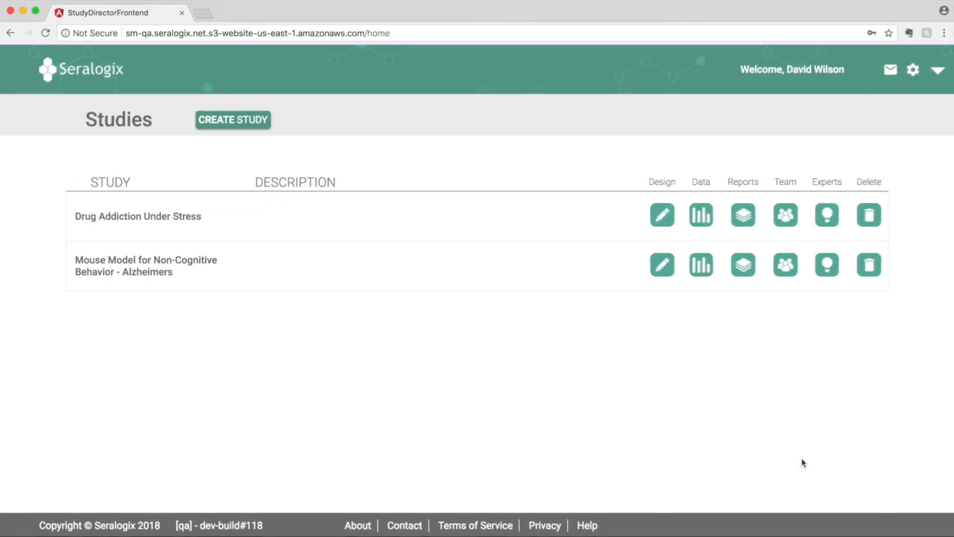
View the expert support portal for the Drug Addiction Under Stress study, close it and open the study's data module
click(828, 216)
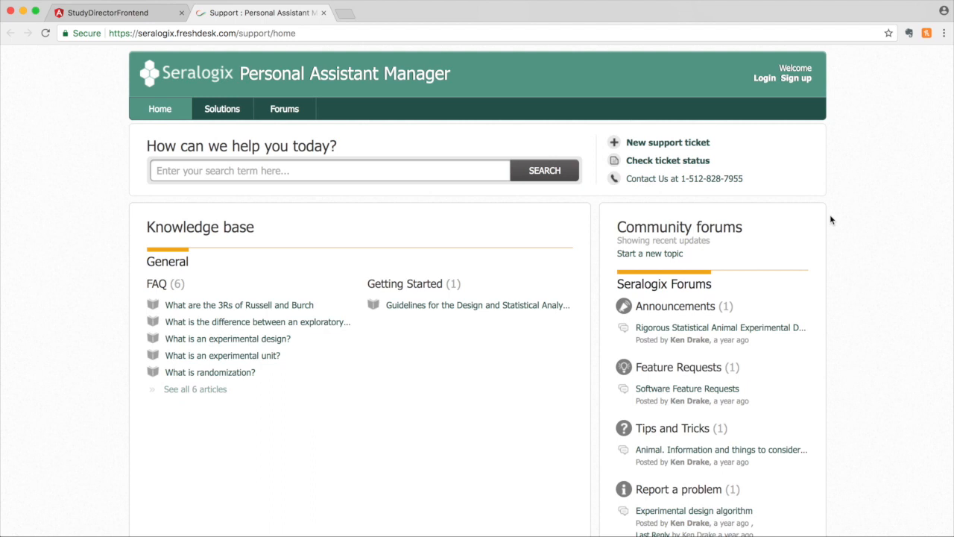
click(324, 13)
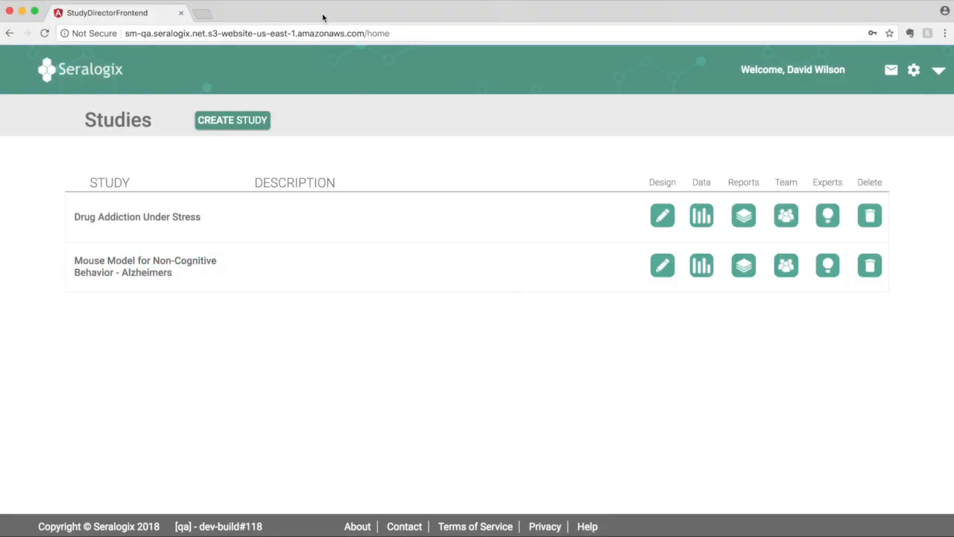
click(702, 216)
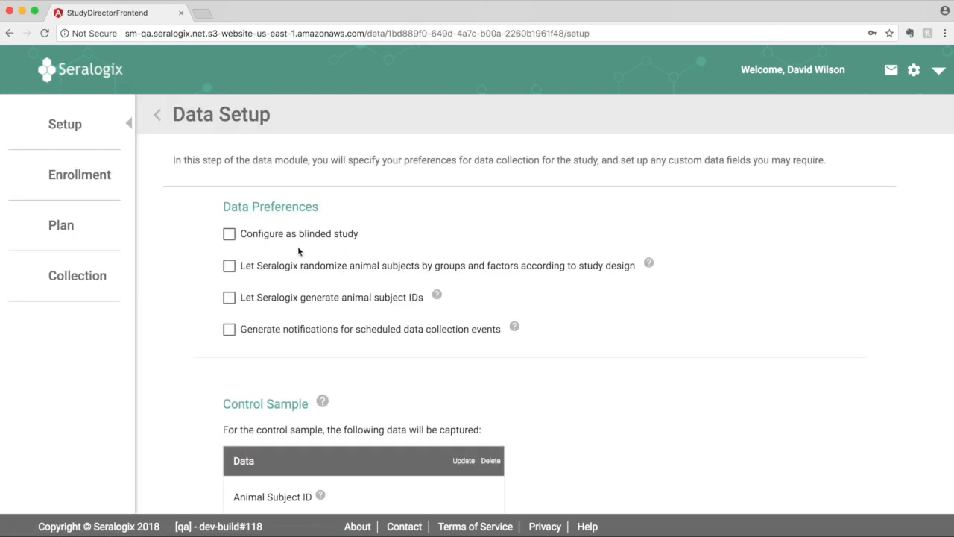
click(229, 235)
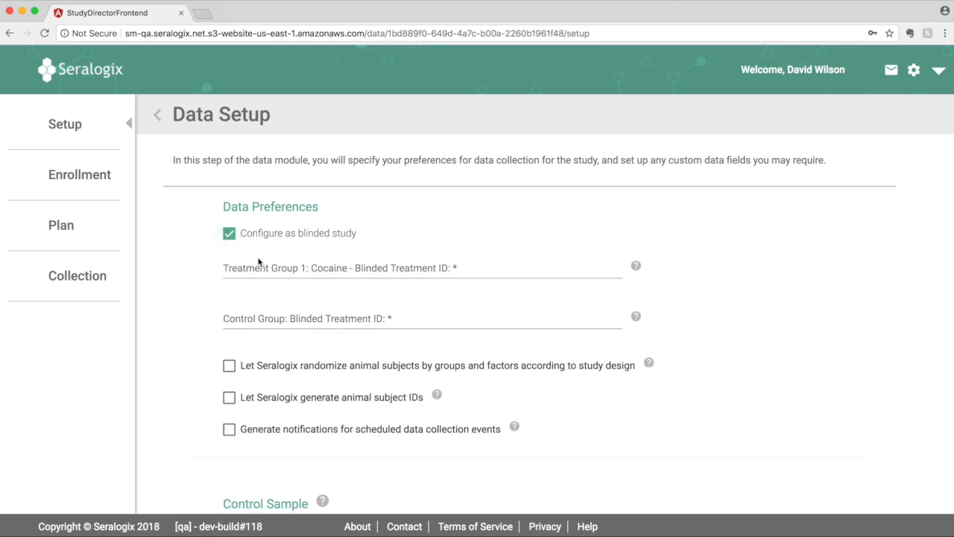
click(355, 273)
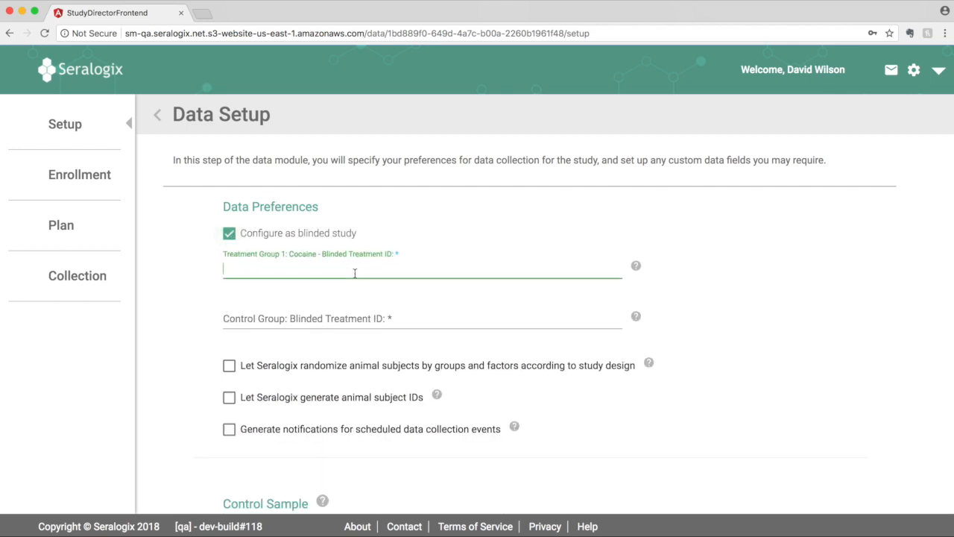
click(228, 235)
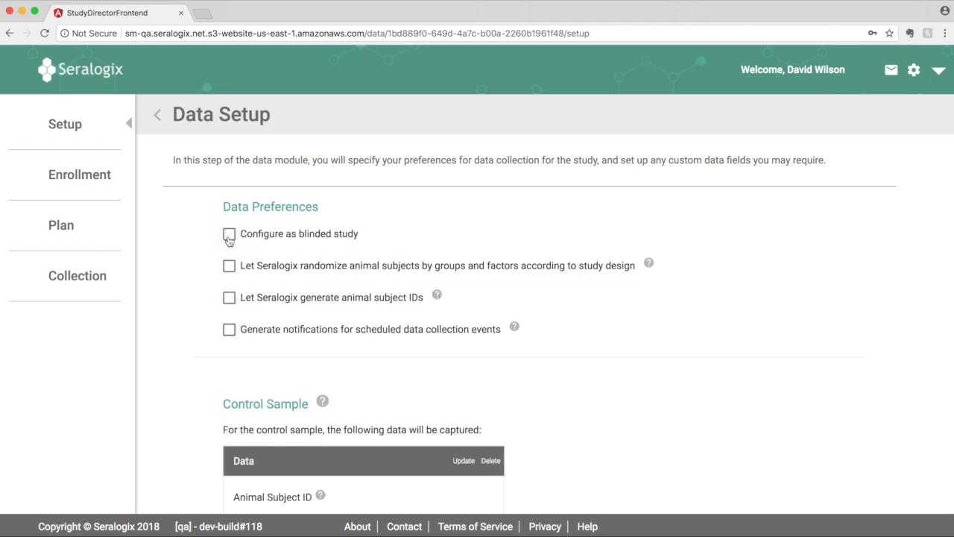
Enable notifications for scheduled data collection events with a lead value of 2, generated per individual subject, and save the data setup
click(229, 329)
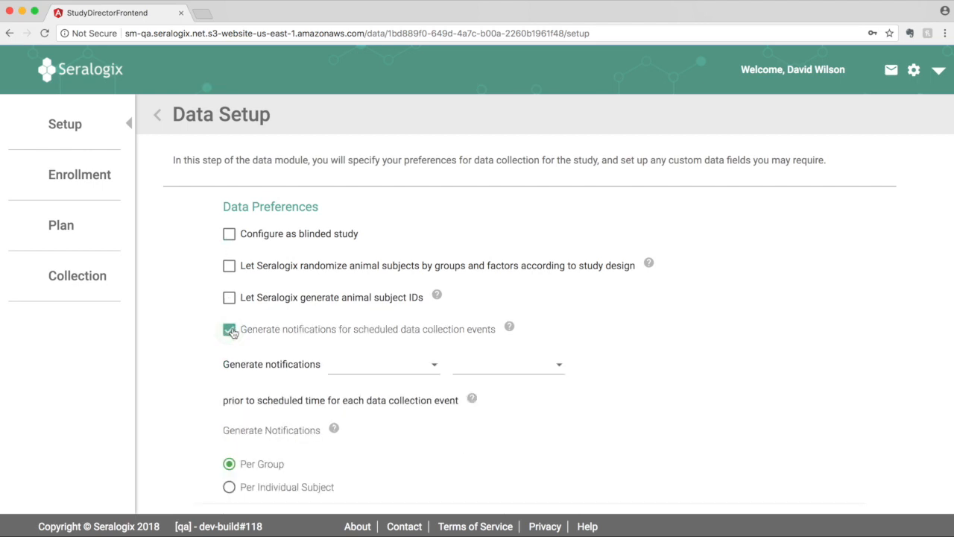
click(372, 374)
click(396, 390)
click(487, 373)
click(477, 399)
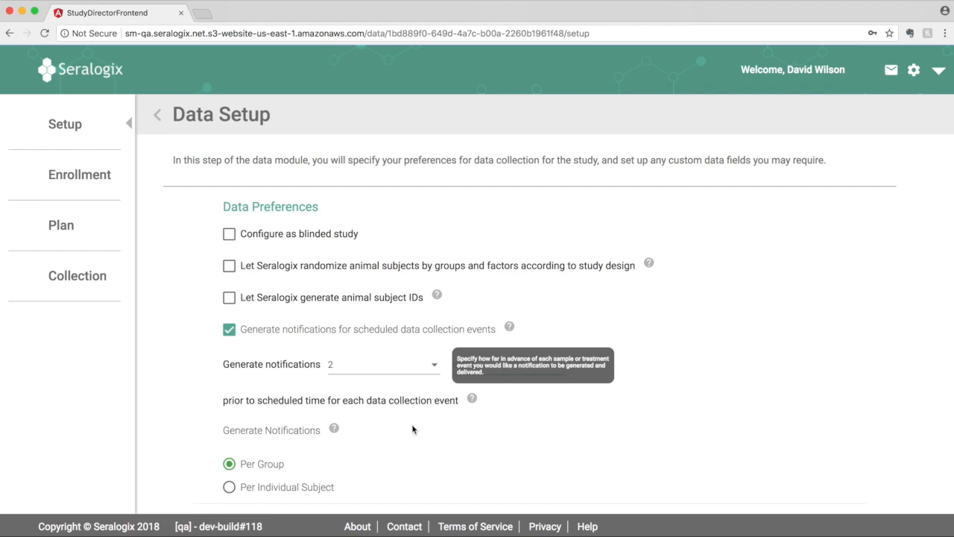
click(229, 487)
scroll(390, 478, down, 20)
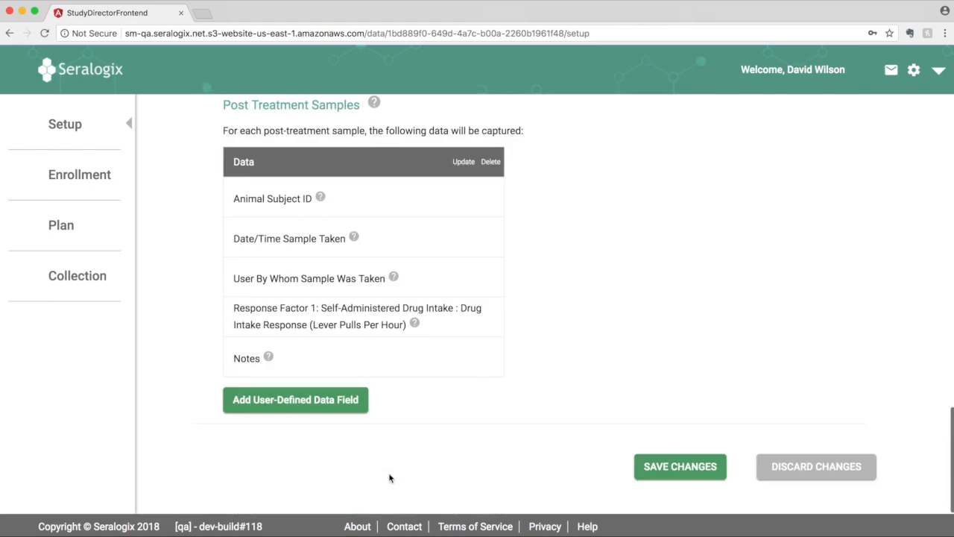
click(662, 466)
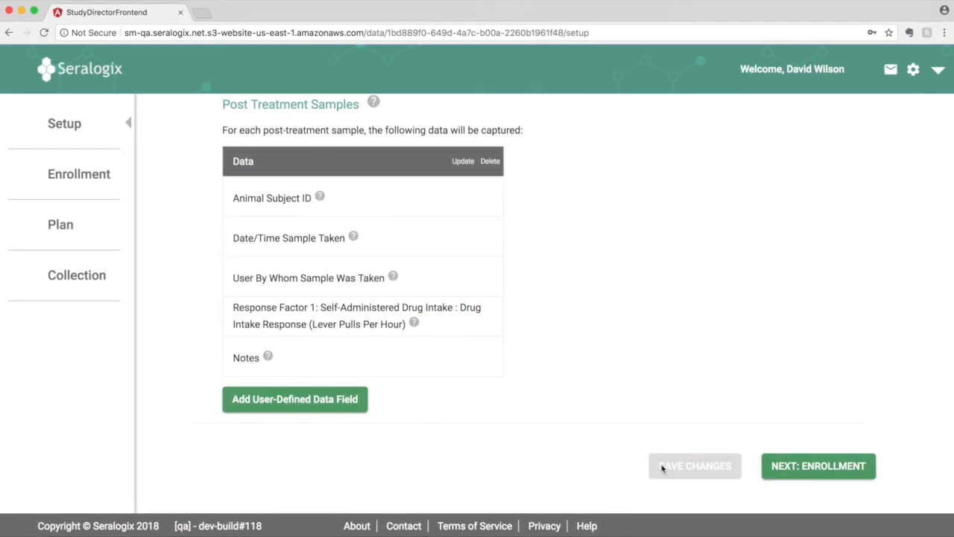
Start enrolling a new animal subject with animal ID B5534RT and gender Male
click(95, 177)
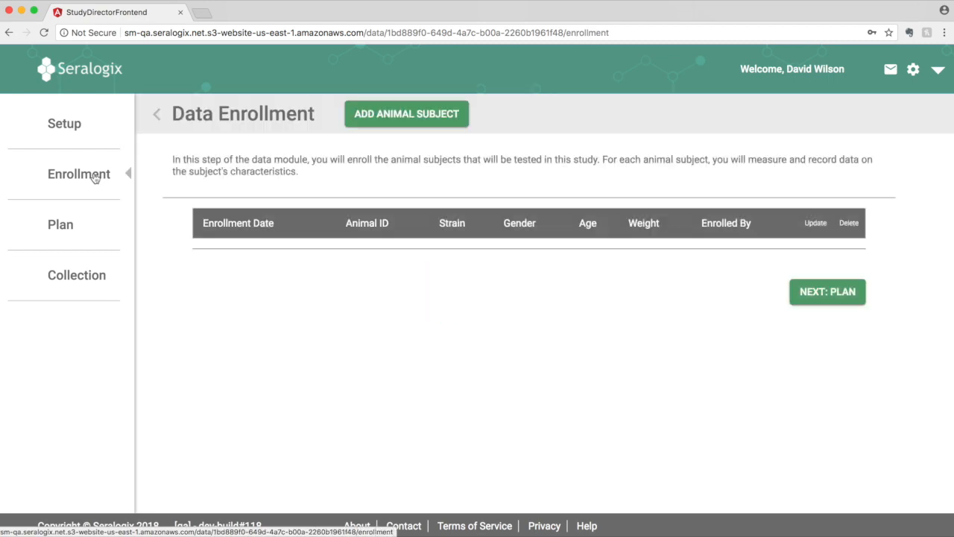
click(390, 118)
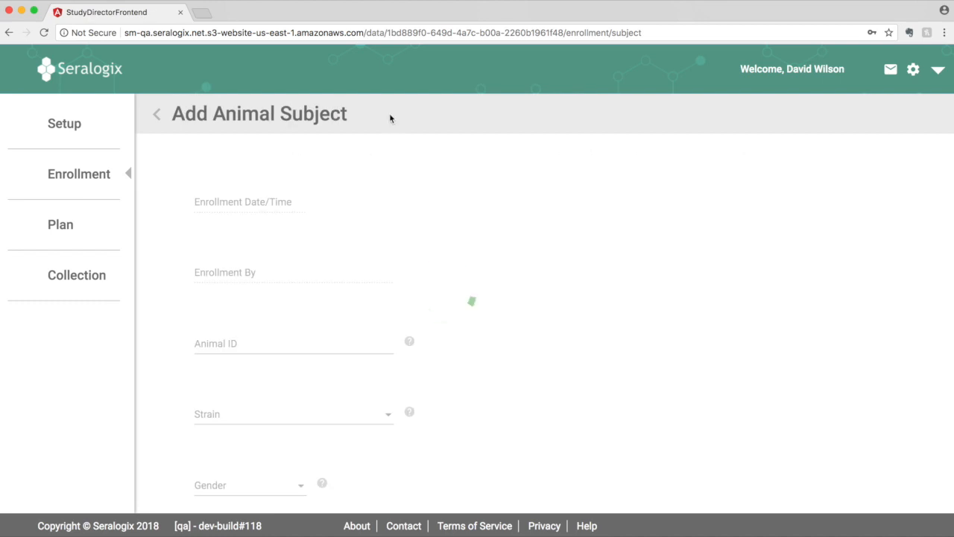
click(236, 343)
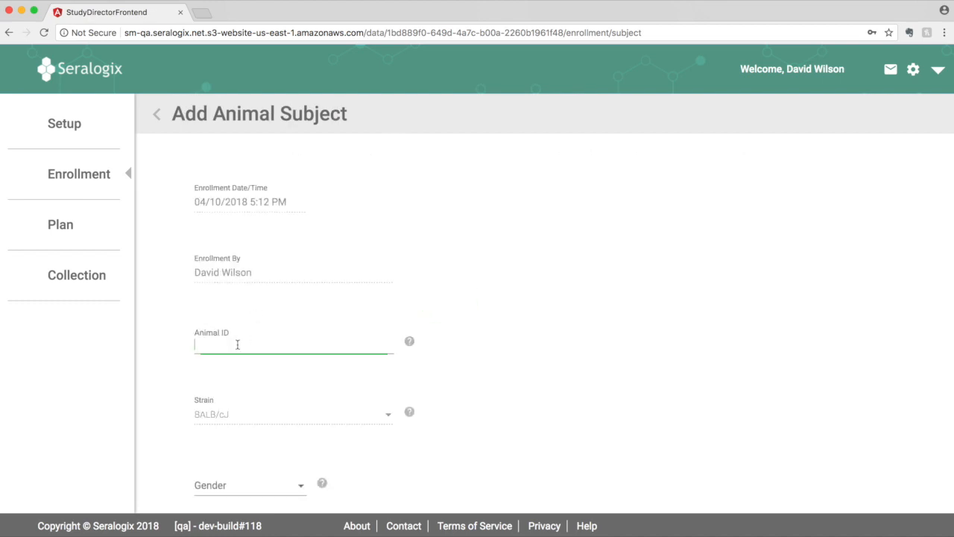
text(B5534RT)
scroll(236, 343, down, 5)
scroll(477, 299, down, 3)
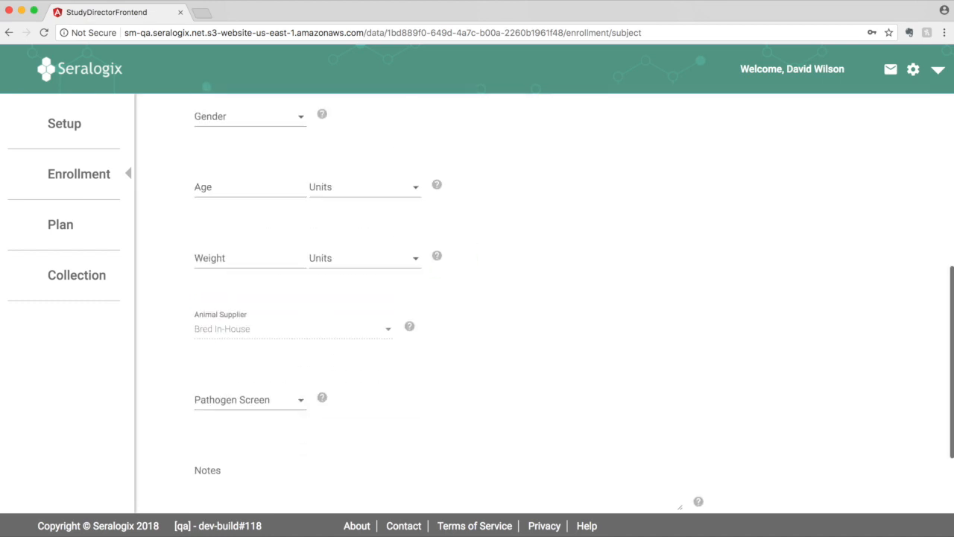
click(214, 136)
click(216, 136)
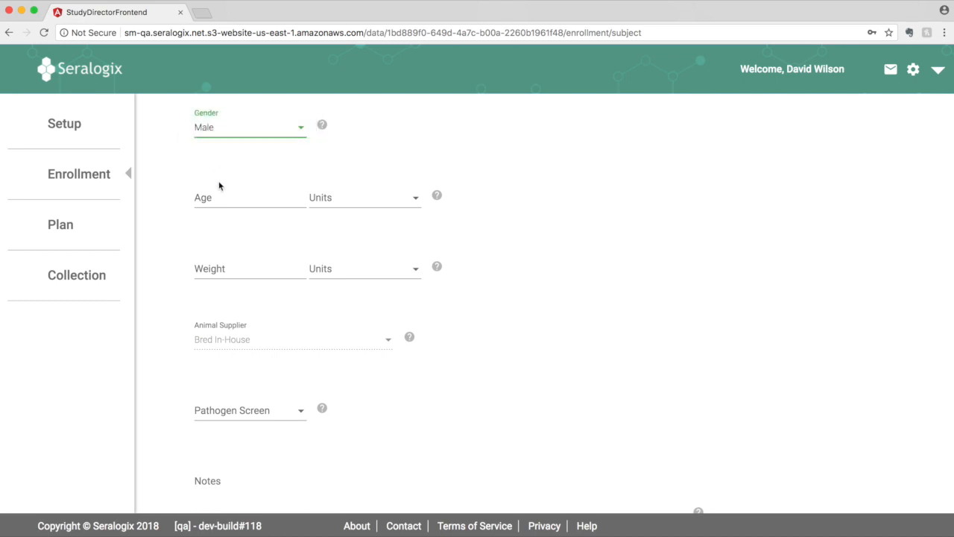
Set the animal subject's age to 10 weeks and its weight to 6 grams
click(221, 197)
click(319, 198)
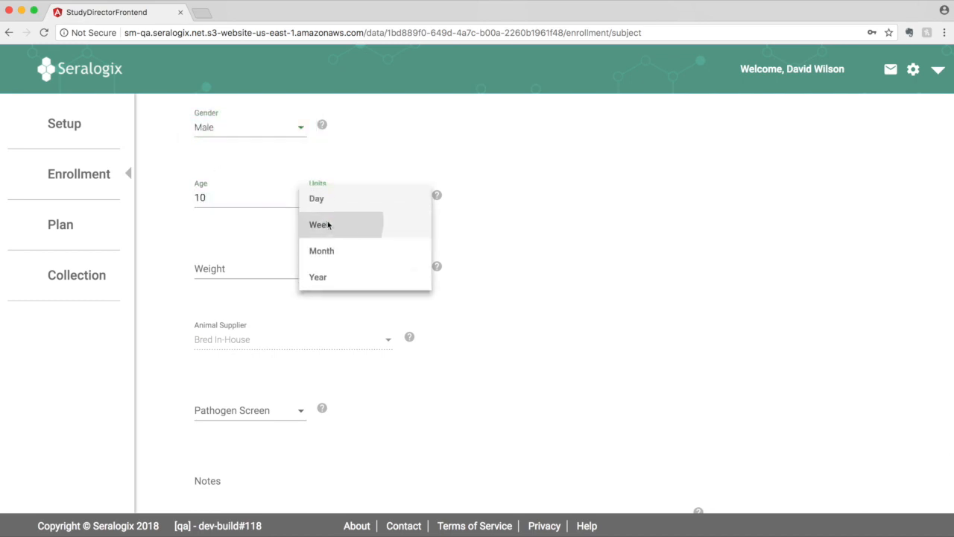
click(329, 221)
click(240, 267)
text(6)
click(326, 272)
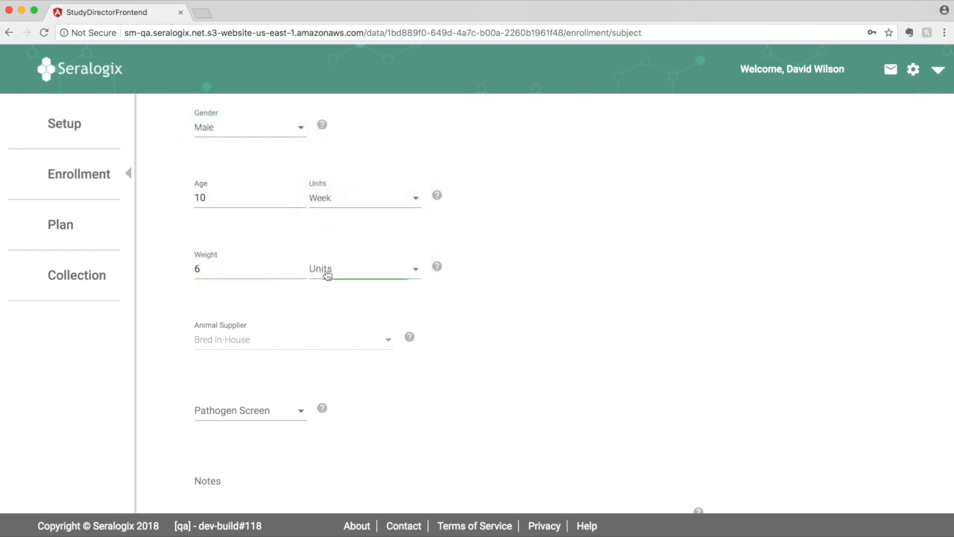
click(326, 296)
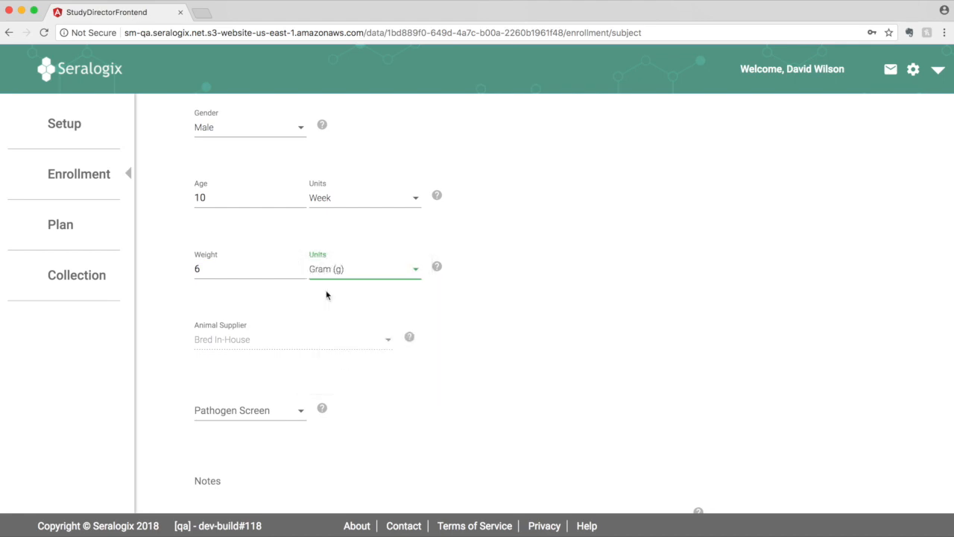
Set the pathogen screen to Yes and add the animal subject to the enrollment
click(267, 415)
click(266, 413)
scroll(280, 465, down, 2)
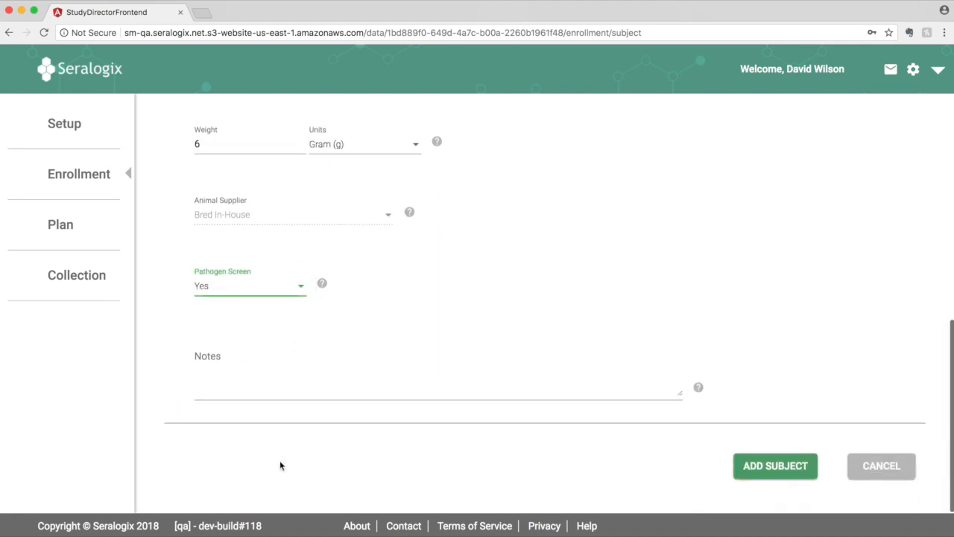
click(772, 470)
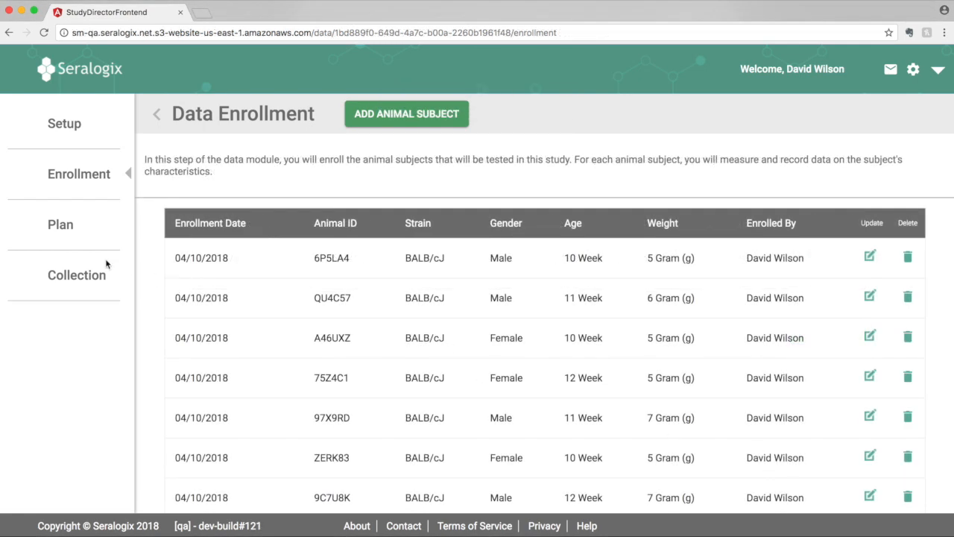
View the data plan's assignment of animal subjects to groups, treatments and factors
click(65, 234)
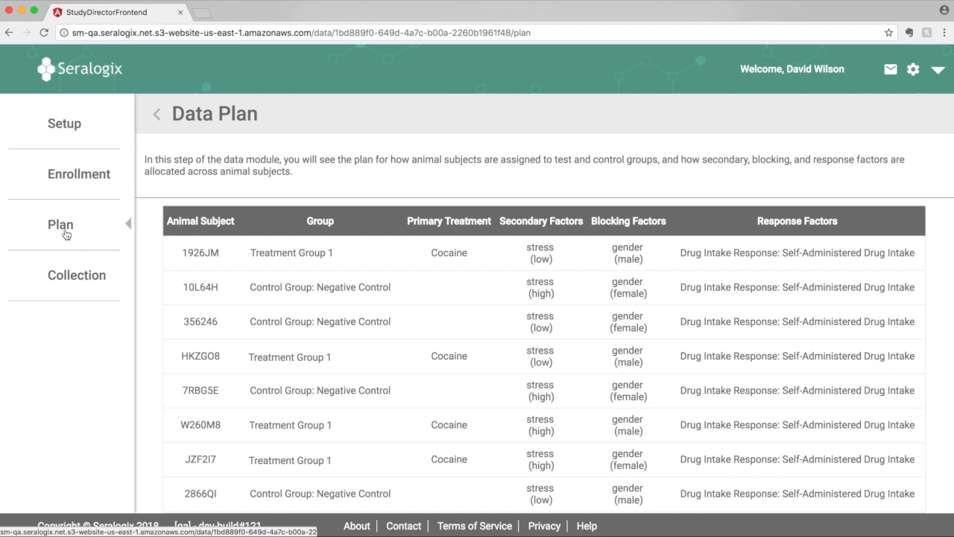
Open the scheduled control sample record for animal subject 0BQO59 and set its sample date to 5/2/2018 and time to 3:30 PM
click(97, 283)
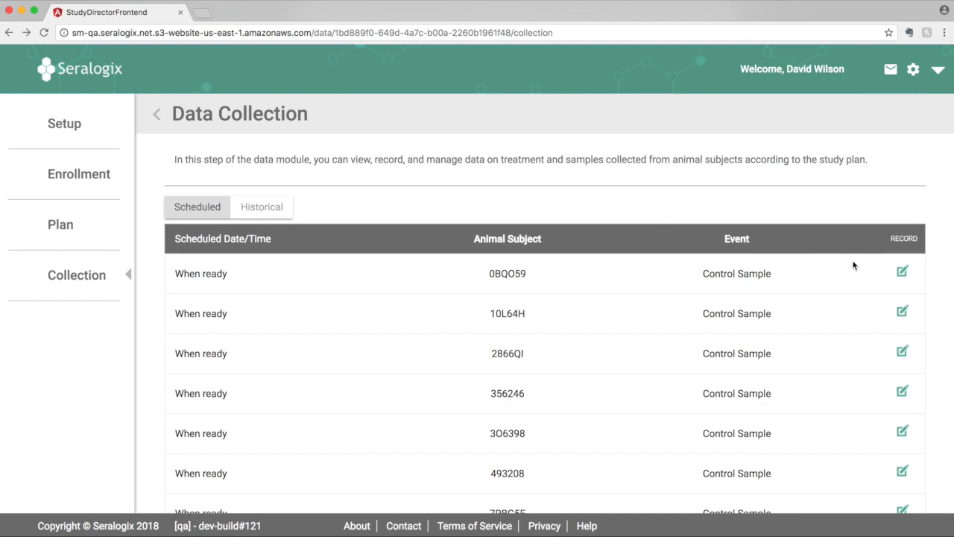
click(902, 272)
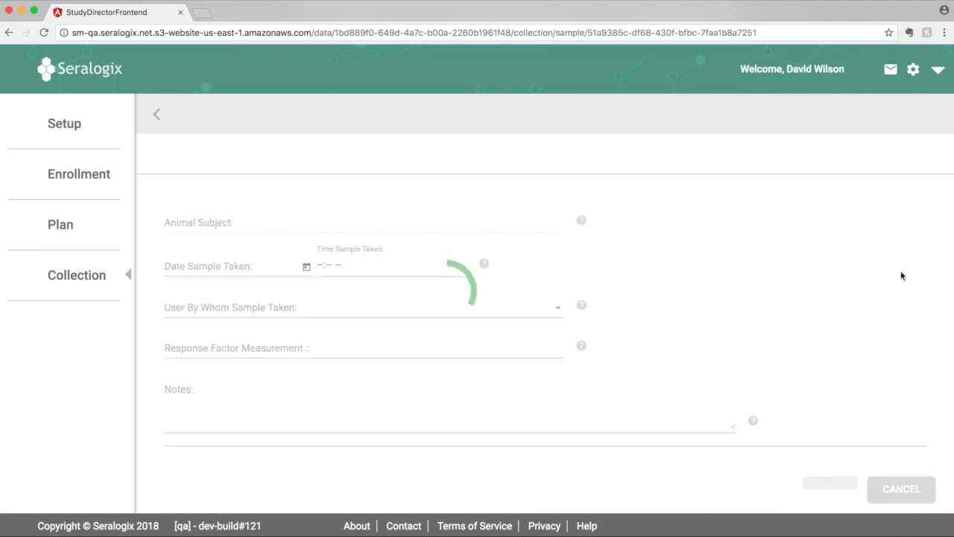
click(307, 279)
click(333, 315)
click(257, 392)
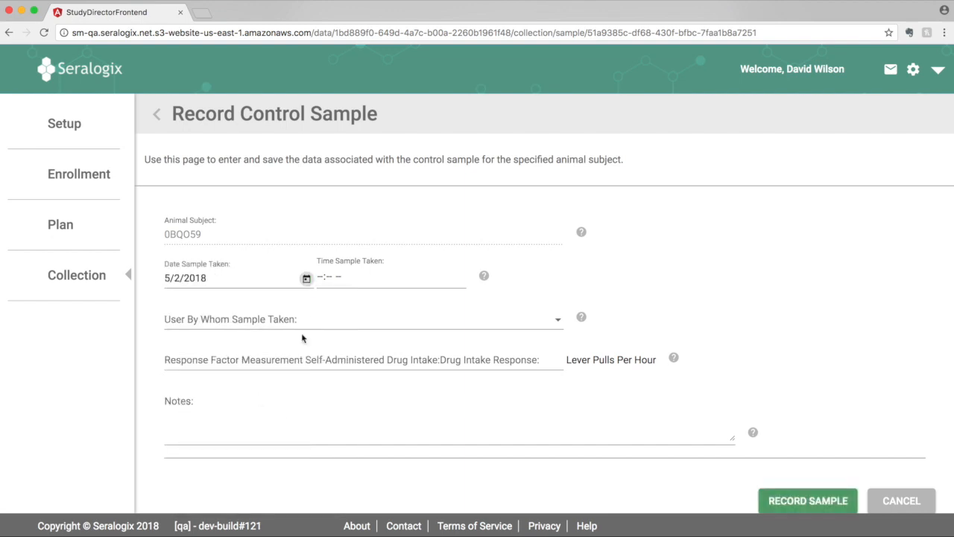
click(320, 277)
text(330p)
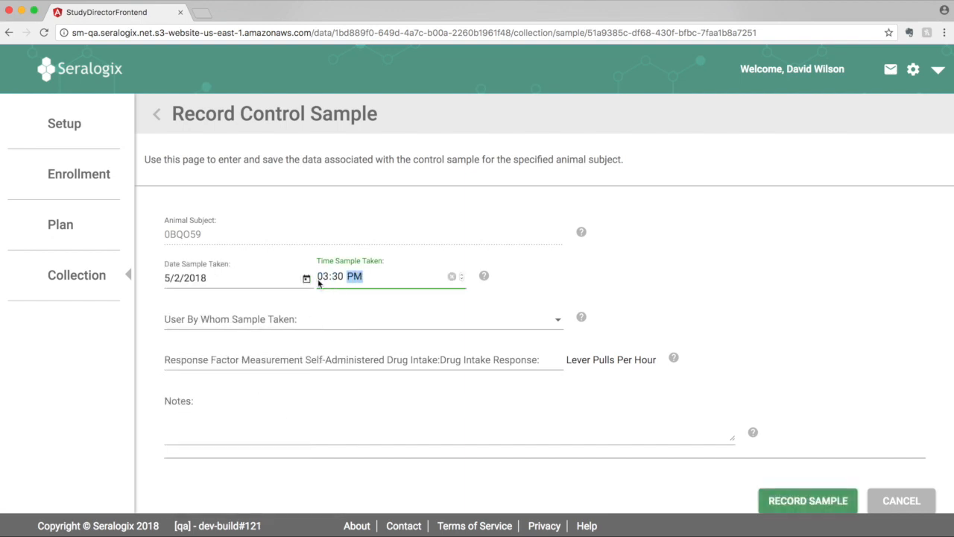
Choose the user who took the control sample, set the drug intake response to 19 lever pulls per hour, and record the sample
click(336, 321)
click(336, 326)
click(356, 361)
text(19)
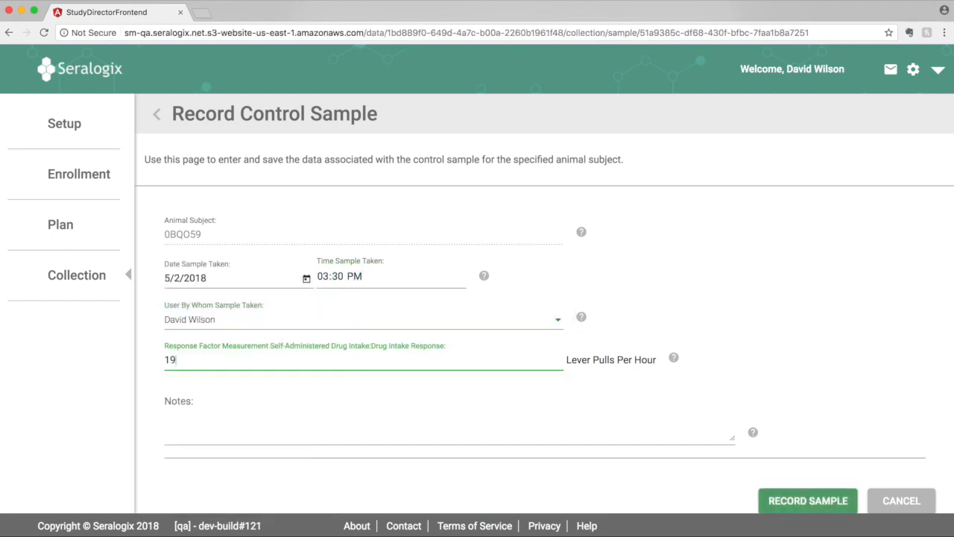
click(798, 496)
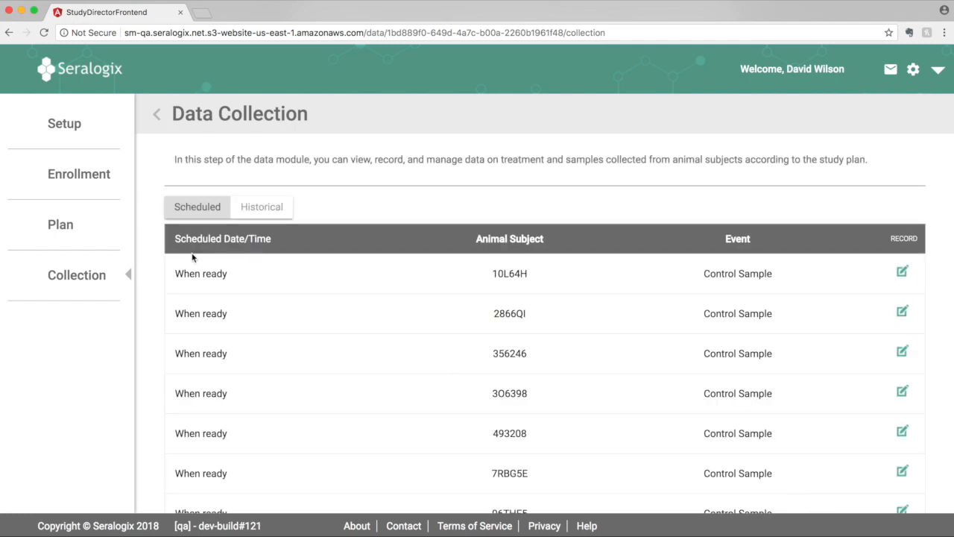
View the roles available for inviting a member to the Drug Addiction Under Stress study team, and return to the studies list
click(77, 75)
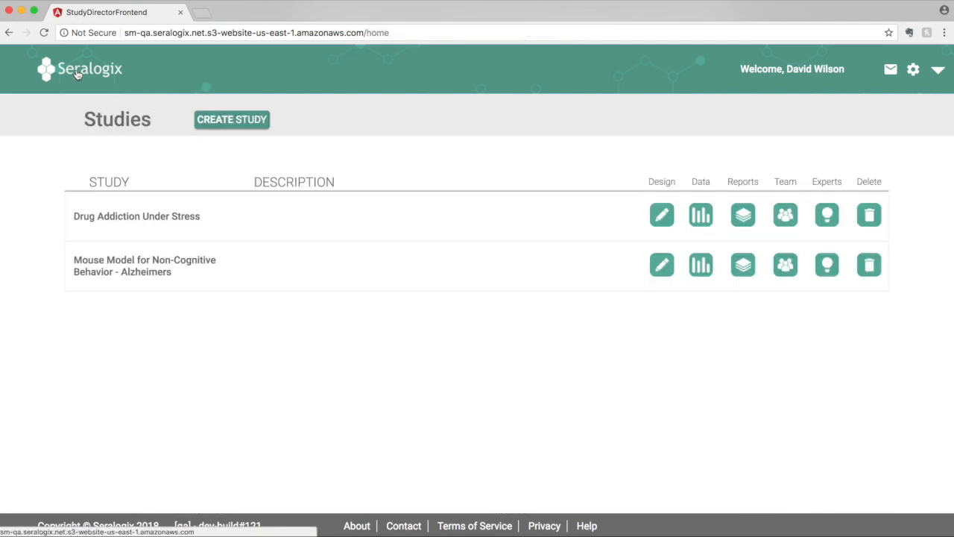
click(787, 216)
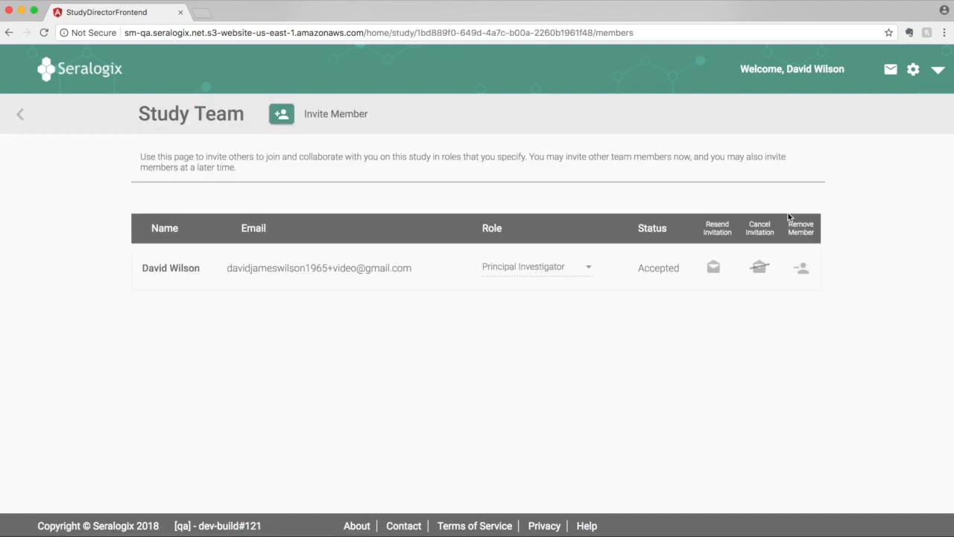
click(283, 116)
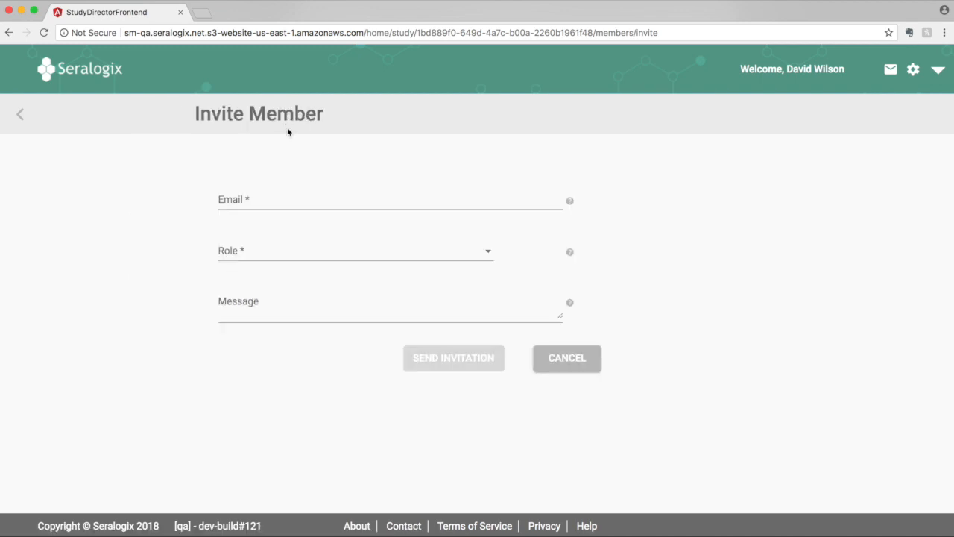
click(295, 256)
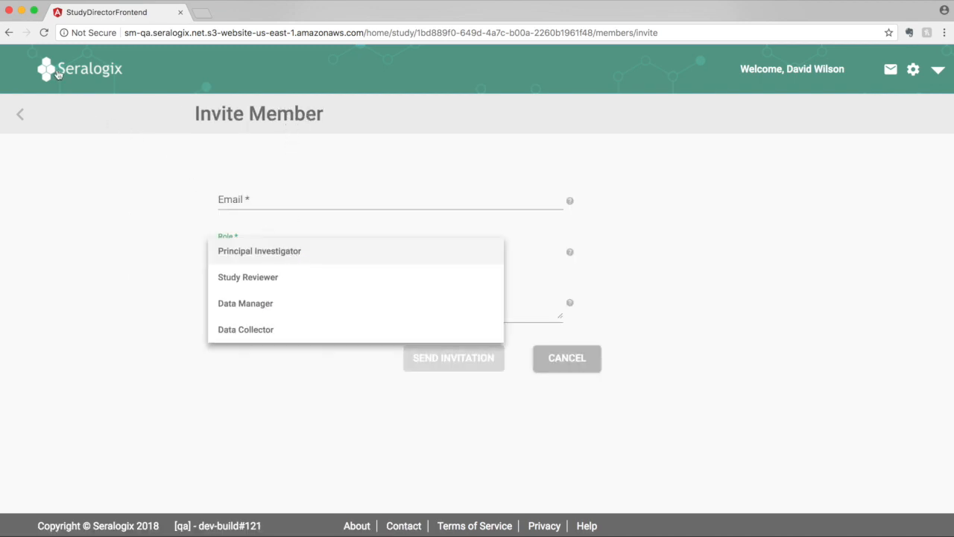
click(61, 76)
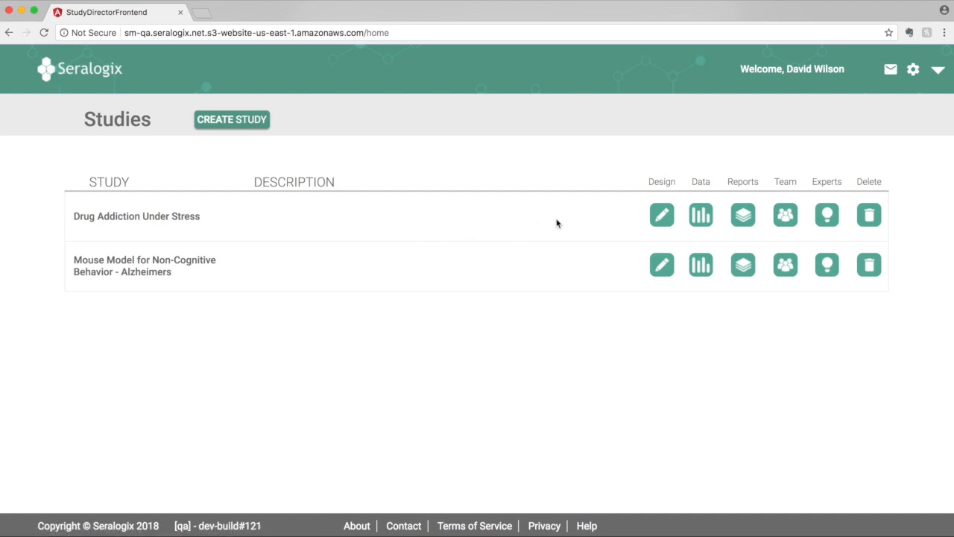